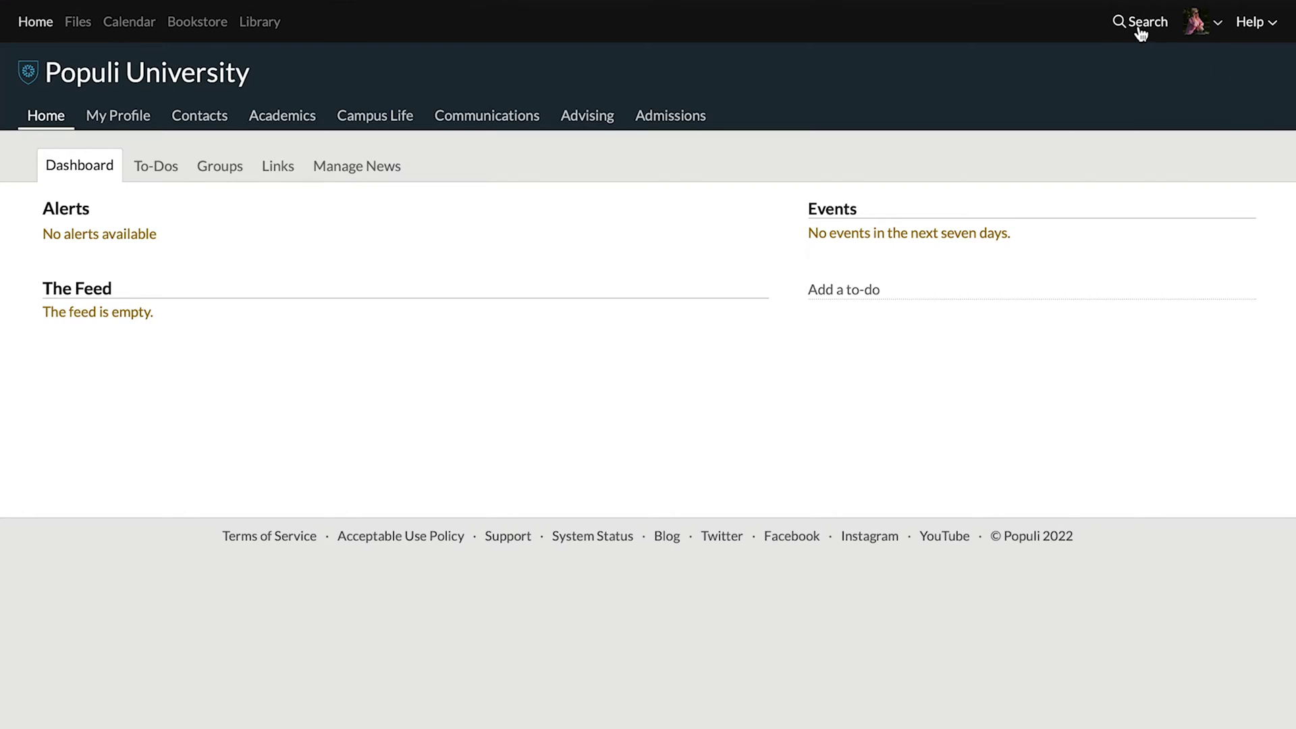
Search for the student by first name and open their profile from the People results
{"action": "left_click", "coordinate": [1140, 27]}
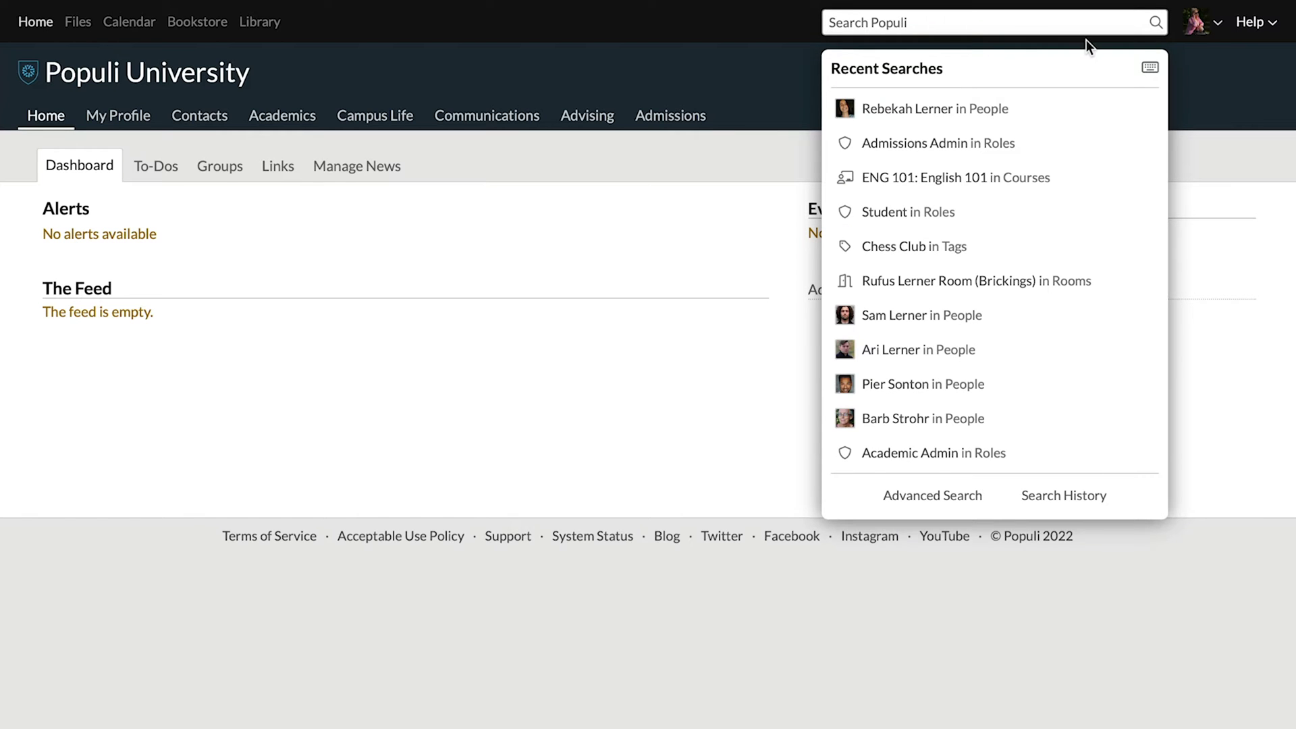
{"action": "type", "text": "rebe"}
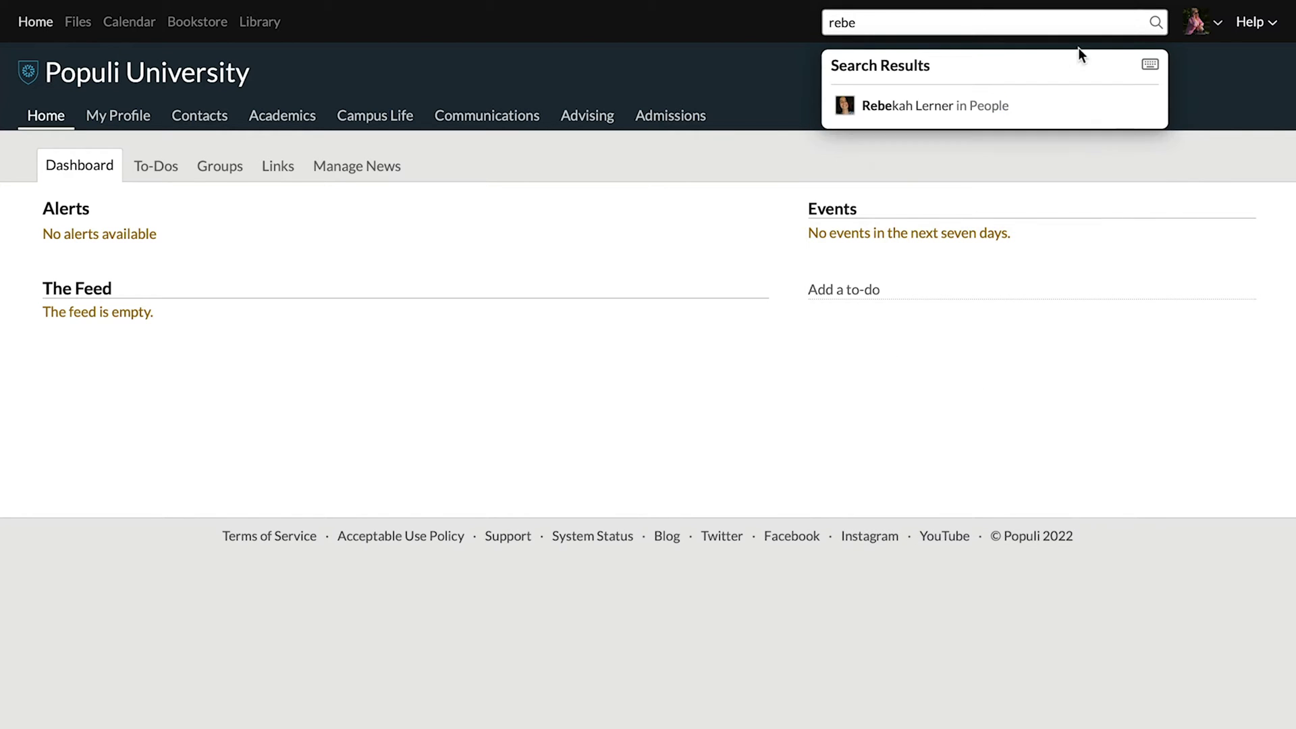
{"action": "left_click", "coordinate": [987, 106]}
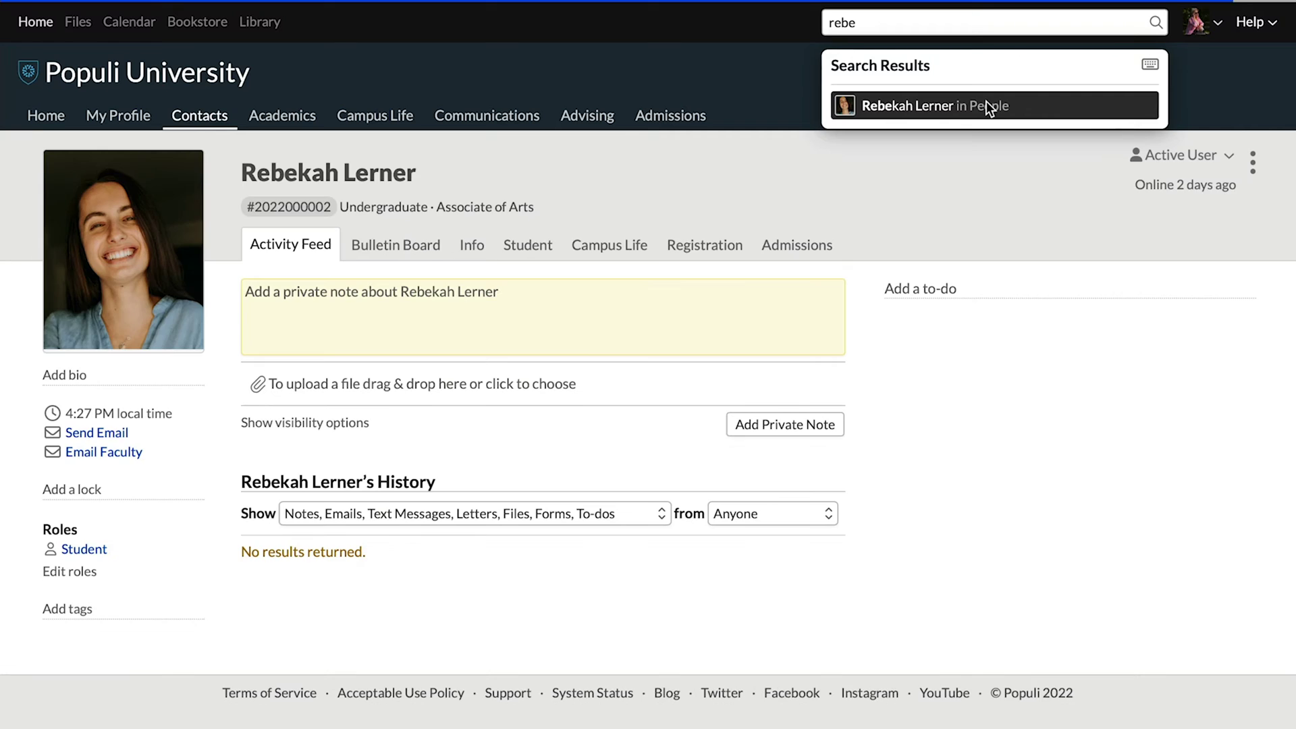
{"action": "left_click", "coordinate": [1051, 476]}
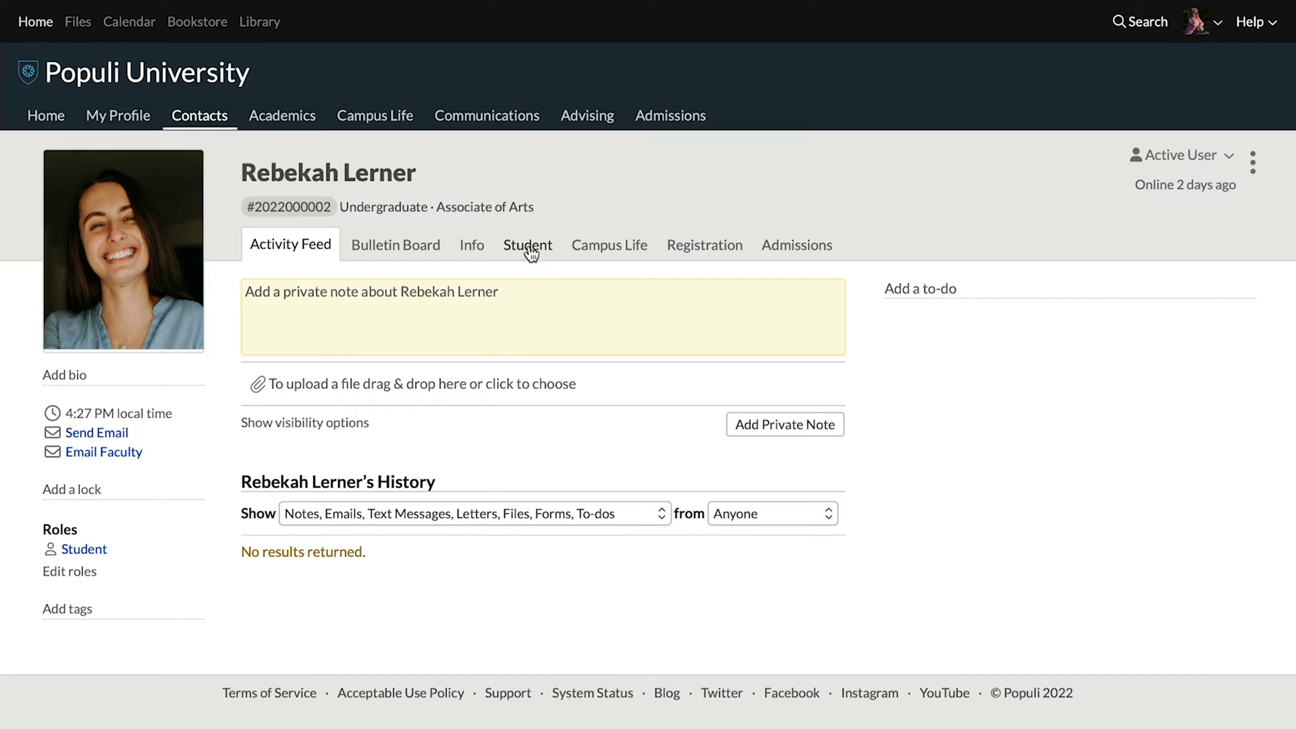
Open the degree audit in the student's academic record and review its general and course requirements
{"action": "left_click", "coordinate": [530, 248]}
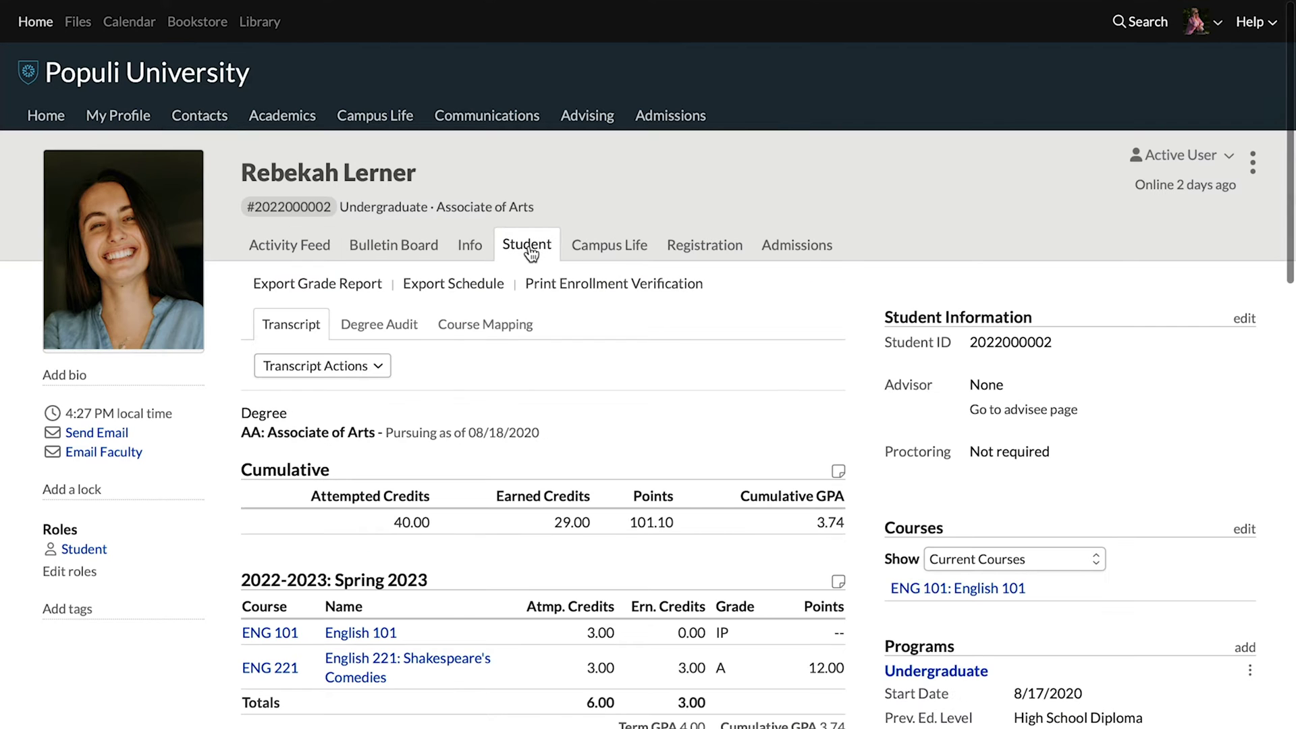
{"action": "left_click", "coordinate": [398, 327]}
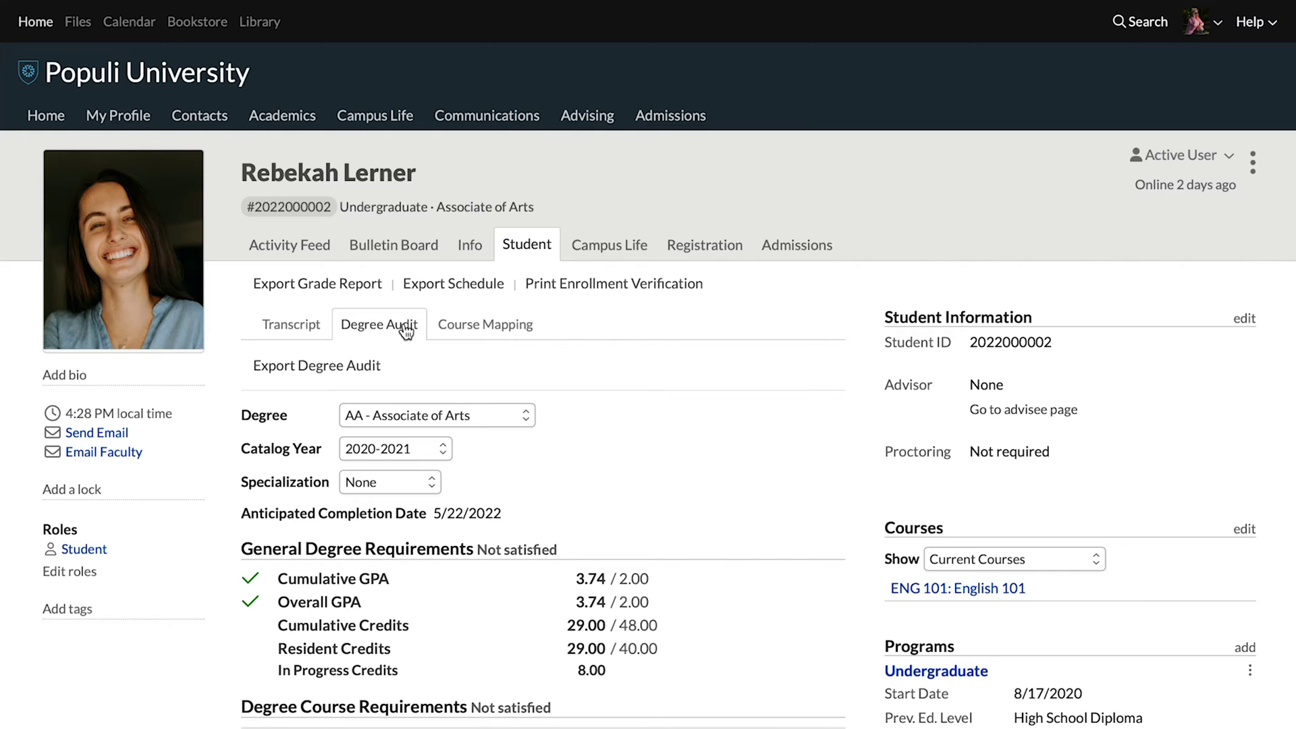
{"action": "scroll", "coordinate": [512, 371], "scroll_direction": "down", "scroll_amount": 5}
{"action": "scroll", "coordinate": [512, 371], "scroll_direction": "up", "scroll_amount": 5}
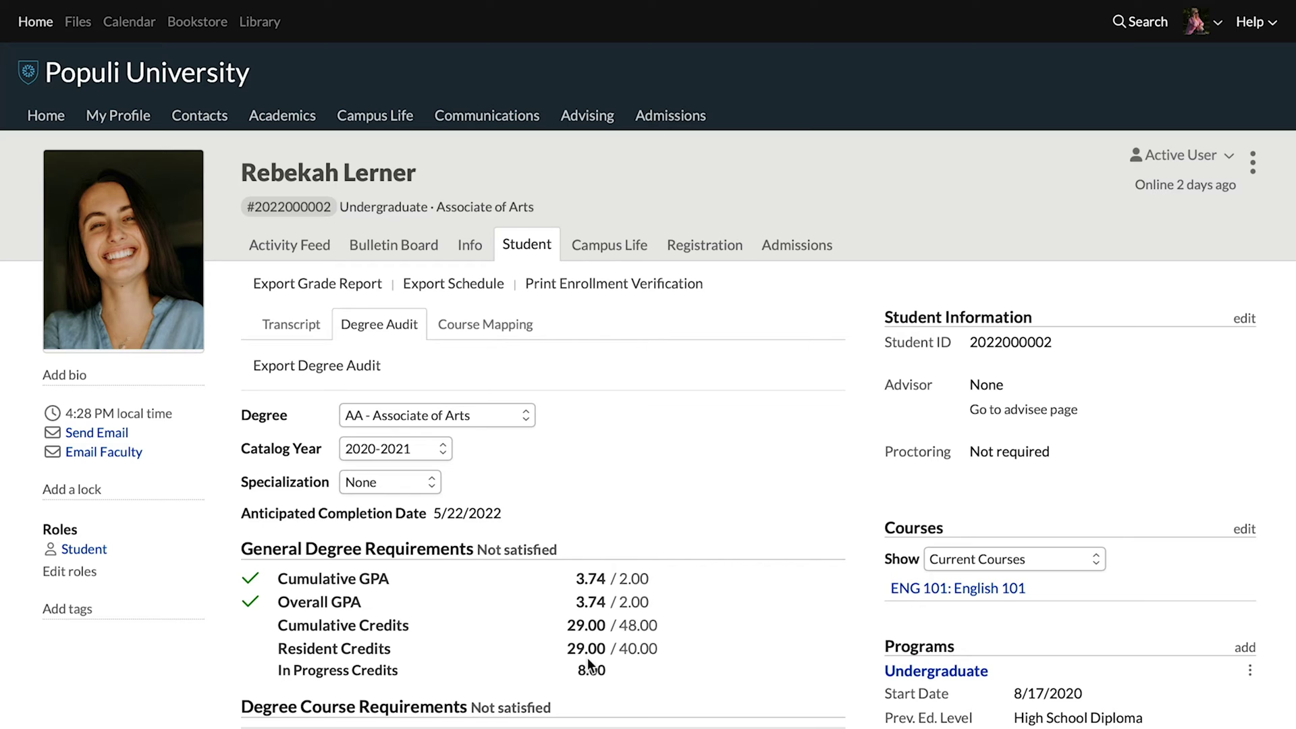
{"action": "scroll", "coordinate": [591, 655], "scroll_direction": "down", "scroll_amount": 1}
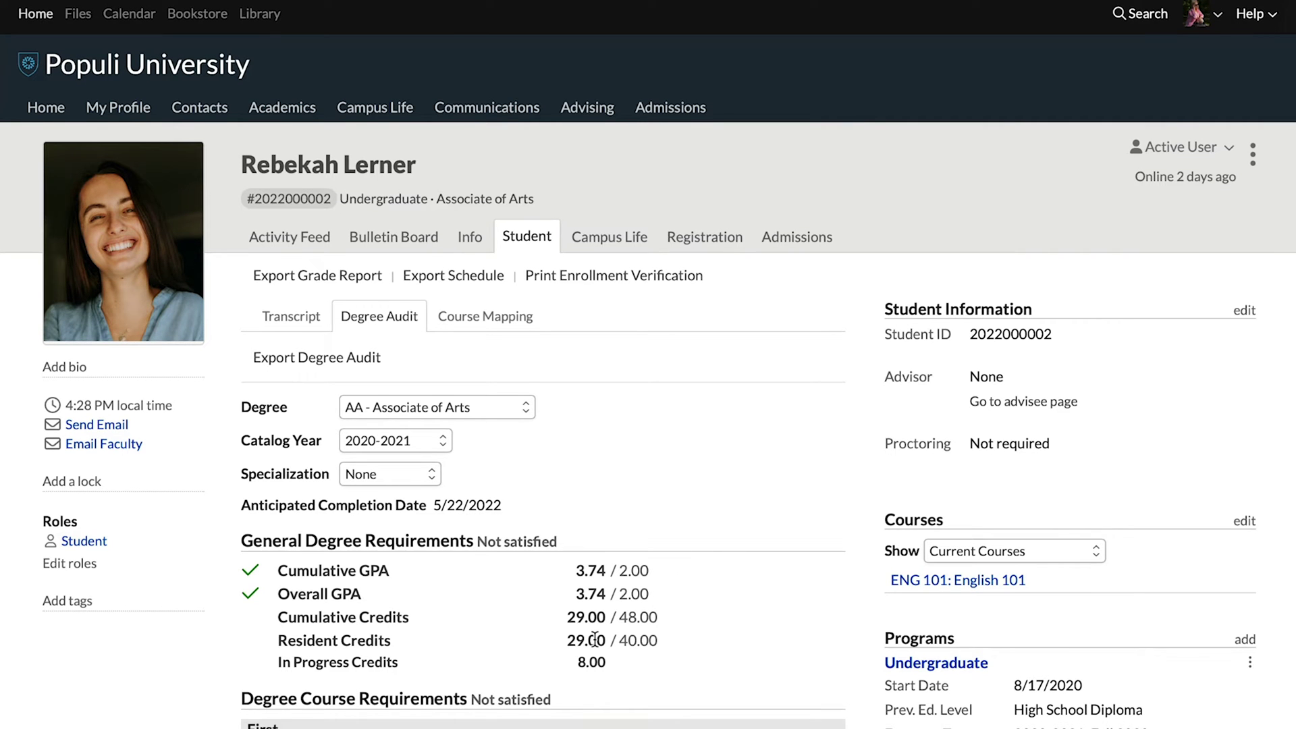
{"action": "scroll", "coordinate": [594, 638], "scroll_direction": "down", "scroll_amount": 3}
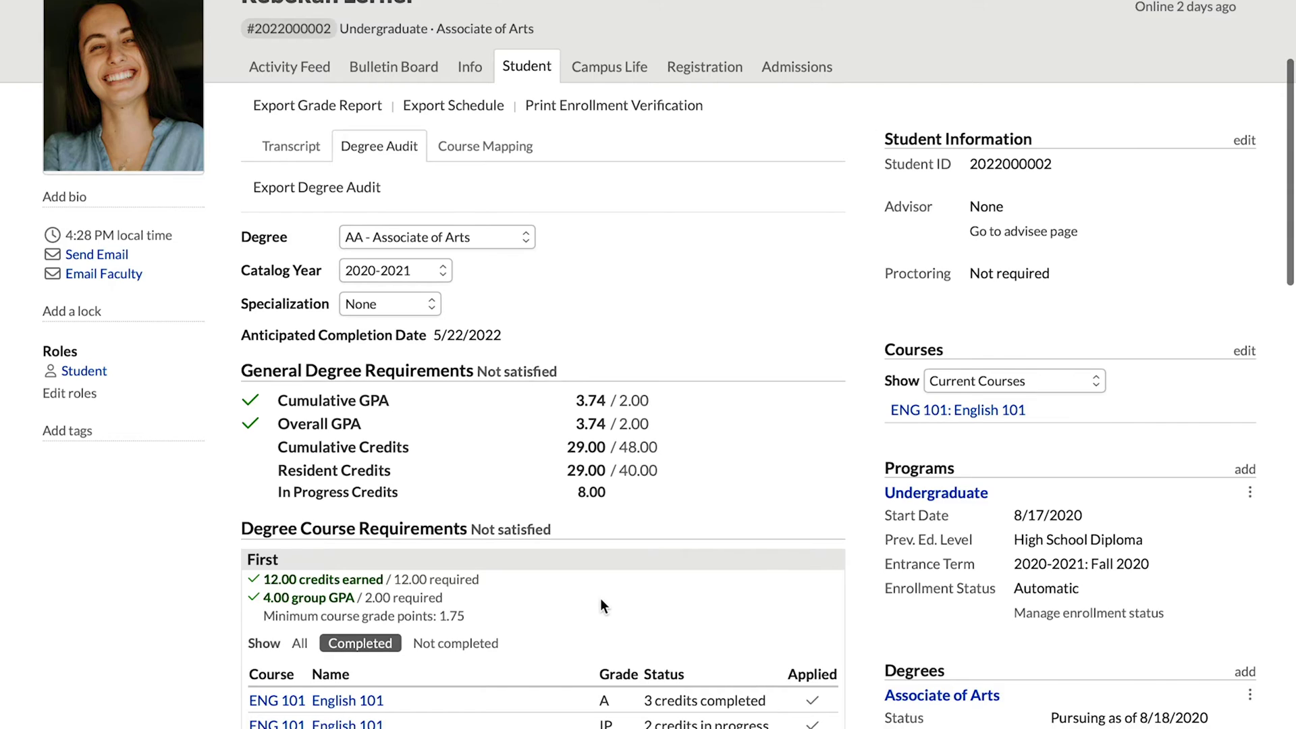
{"action": "scroll", "coordinate": [603, 587], "scroll_direction": "down", "scroll_amount": 5}
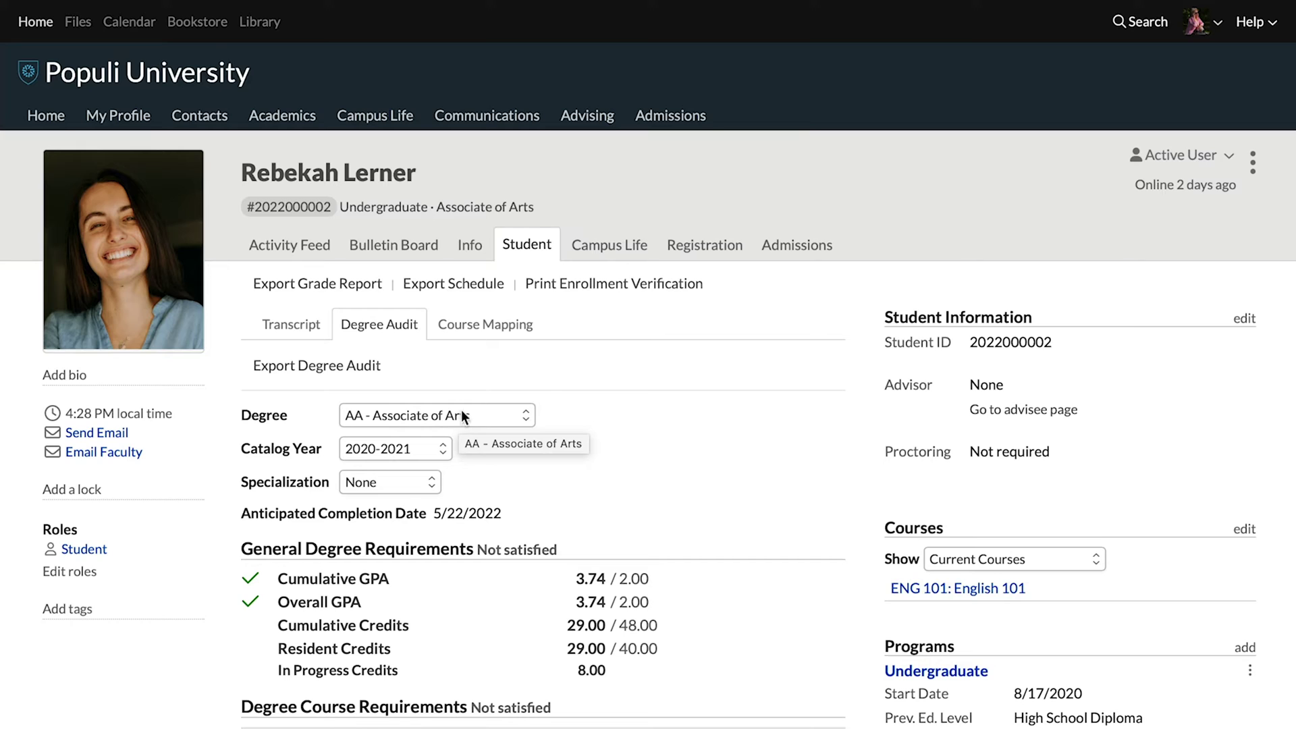
Check the degree and catalog year selections offered for the audit and the catalog year in the student's Degrees information
{"action": "left_click", "coordinate": [464, 418]}
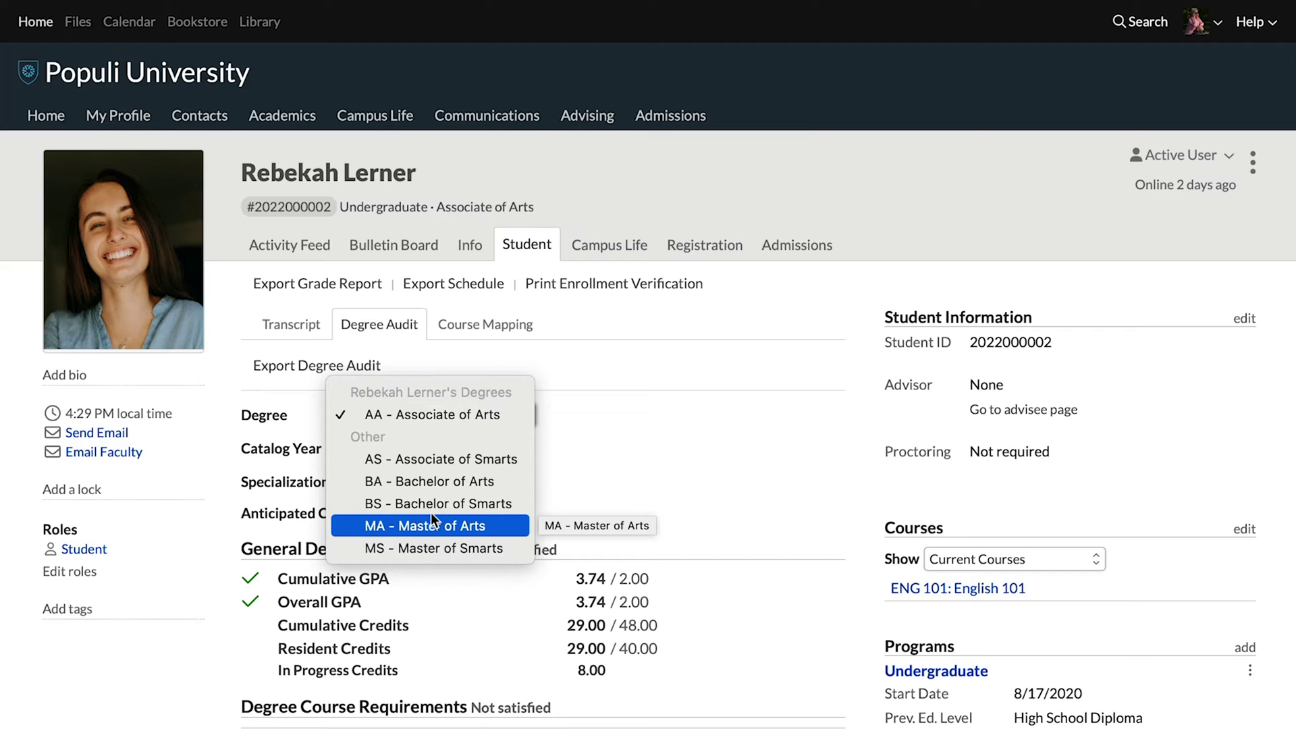
{"action": "left_click", "coordinate": [592, 455]}
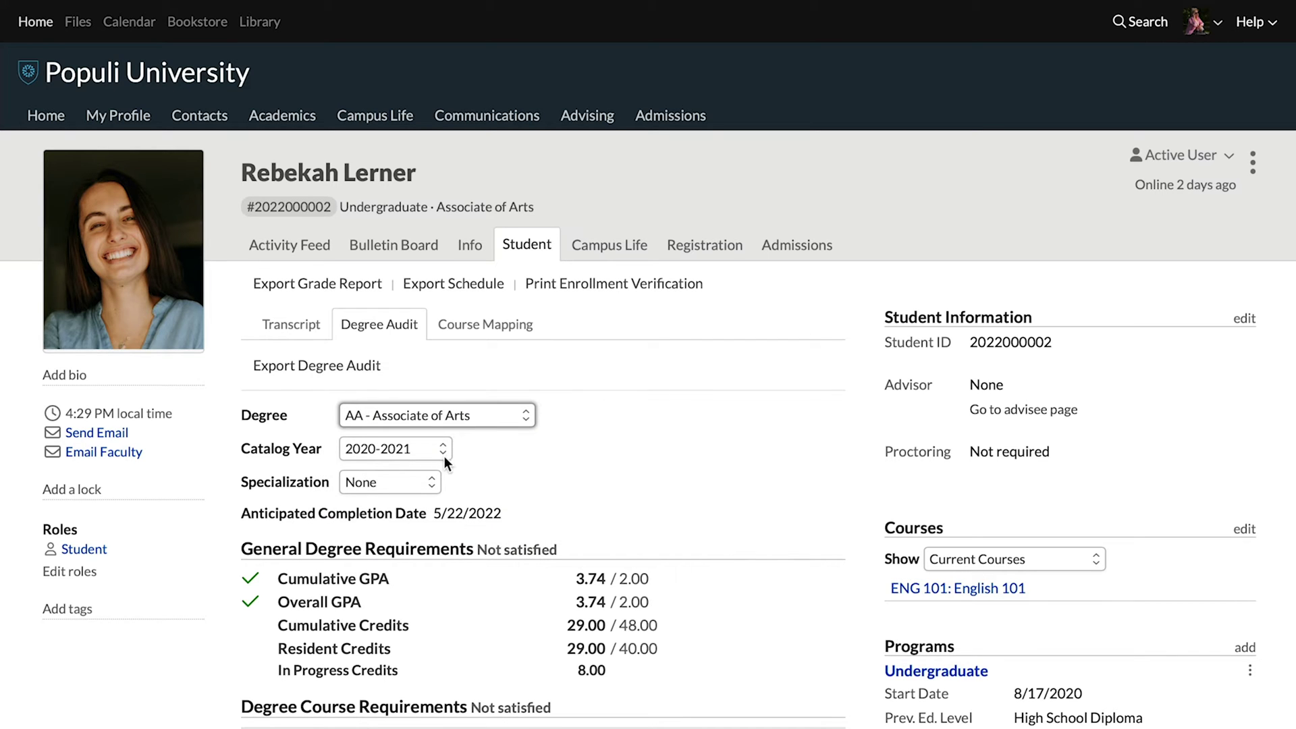
{"action": "left_click", "coordinate": [426, 453]}
{"action": "left_click", "coordinate": [427, 452]}
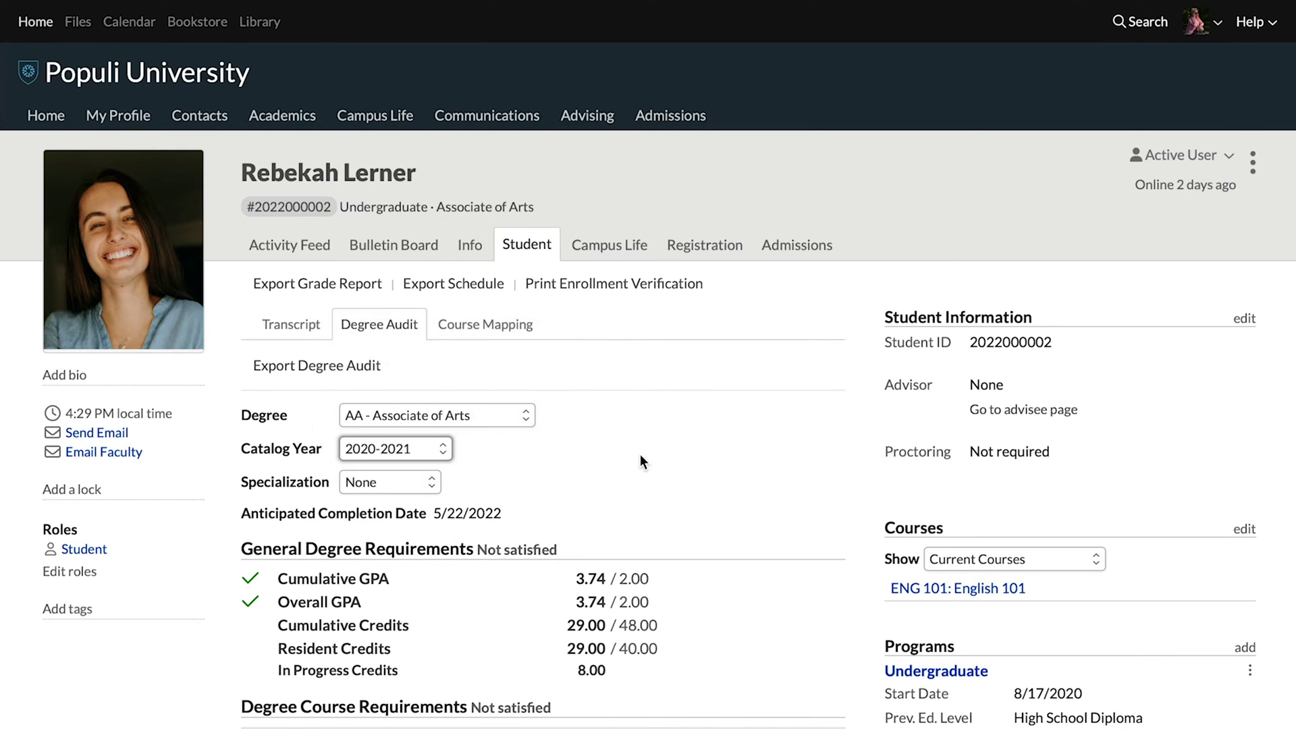
{"action": "scroll", "coordinate": [640, 455], "scroll_direction": "down", "scroll_amount": 3}
{"action": "scroll", "coordinate": [641, 456], "scroll_direction": "down", "scroll_amount": 3}
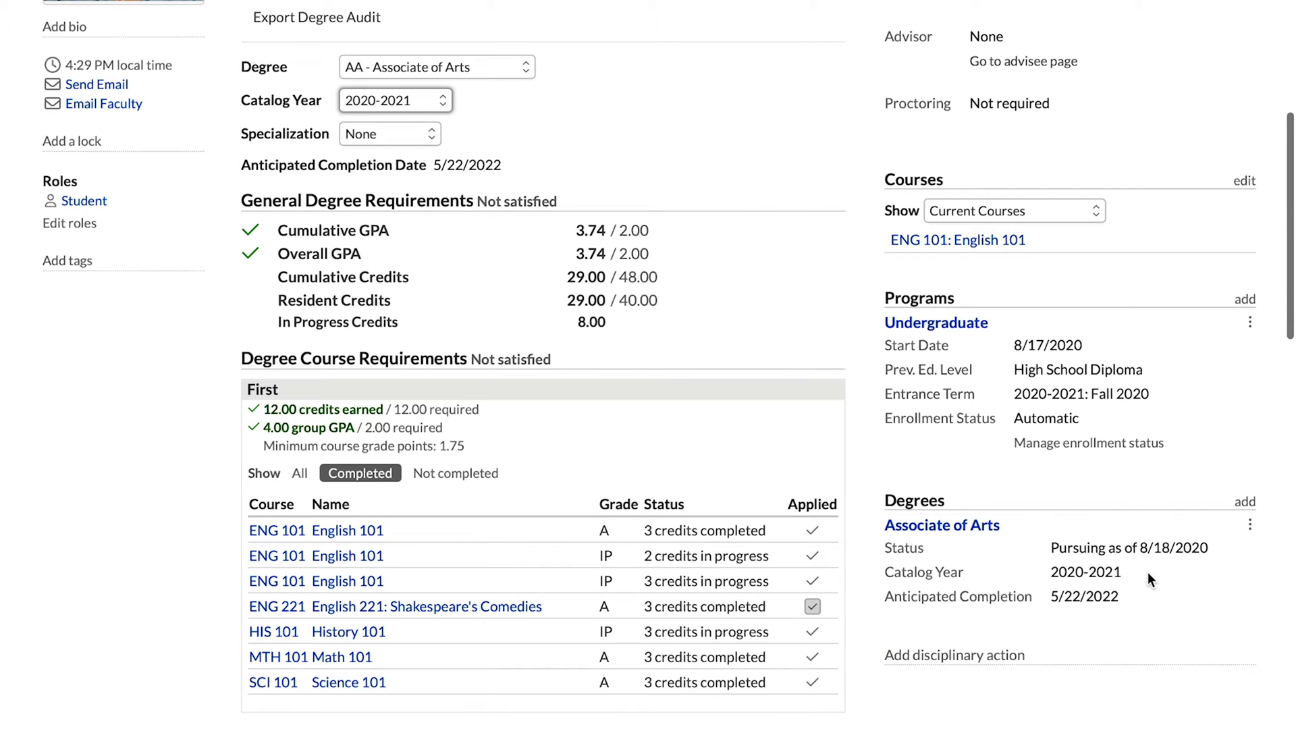
{"action": "scroll", "coordinate": [787, 536], "scroll_direction": "up", "scroll_amount": 6}
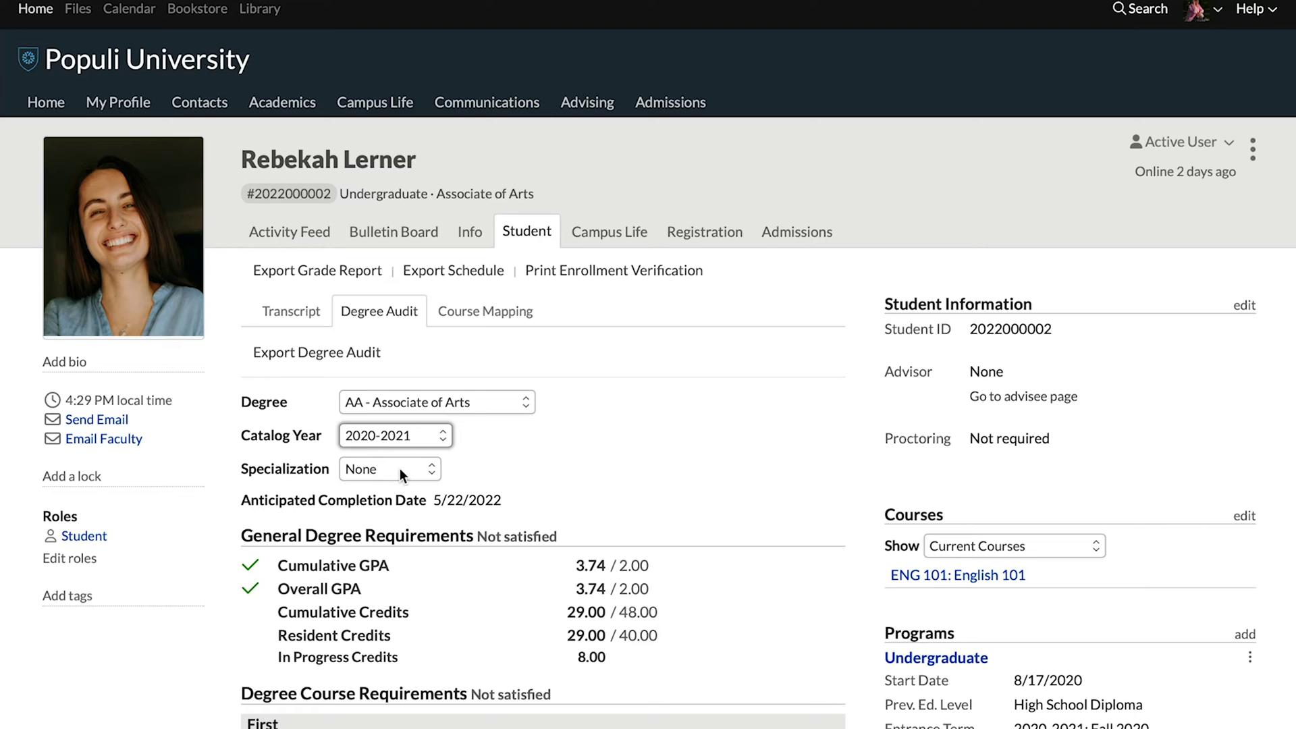
Check the specialization choices for the Associate of Arts audit, keeping None, and view the requirements below
{"action": "left_click", "coordinate": [399, 471]}
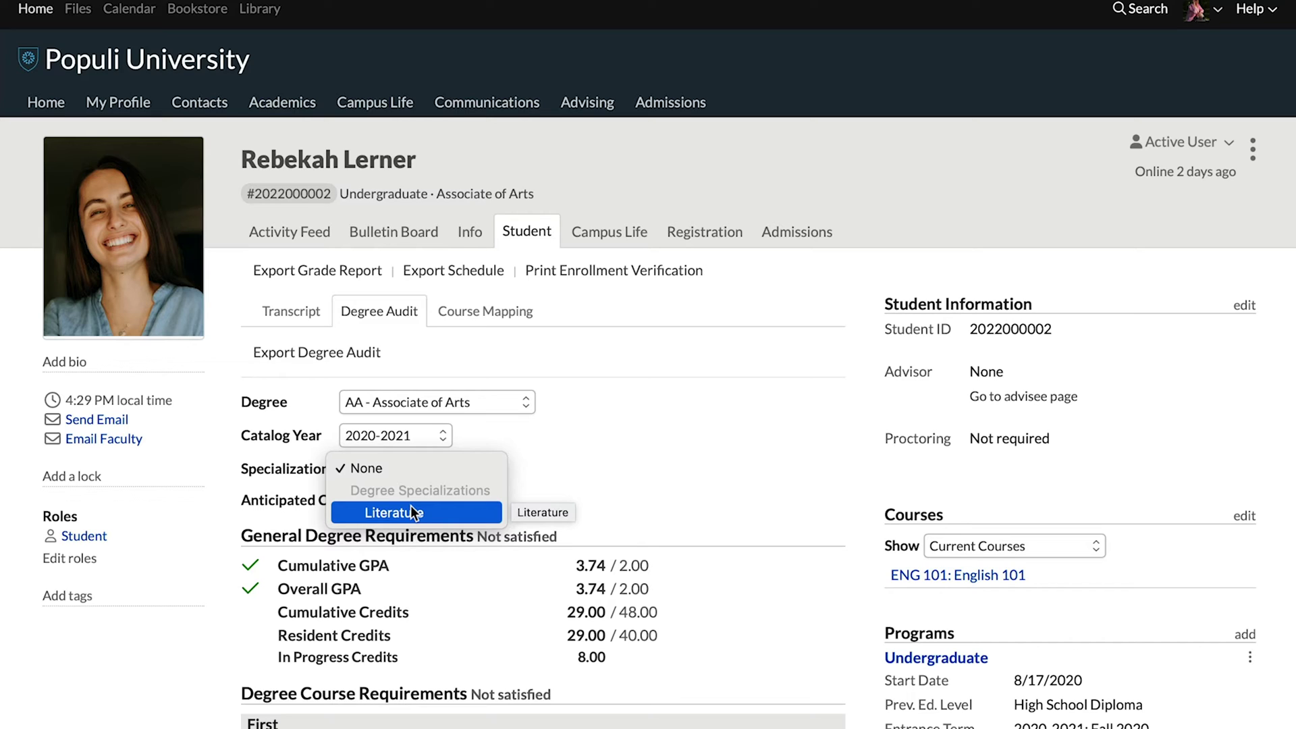
{"action": "left_click", "coordinate": [630, 482]}
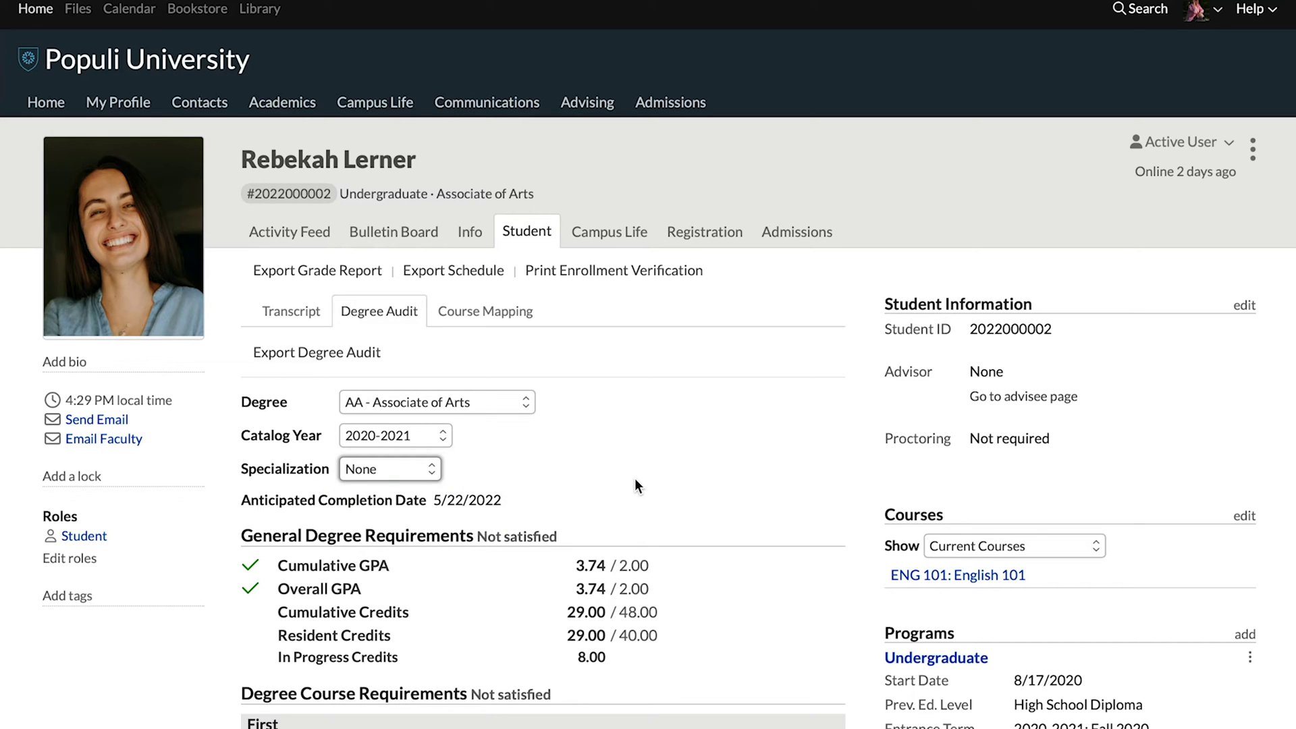
{"action": "scroll", "coordinate": [638, 479], "scroll_direction": "down", "scroll_amount": 5}
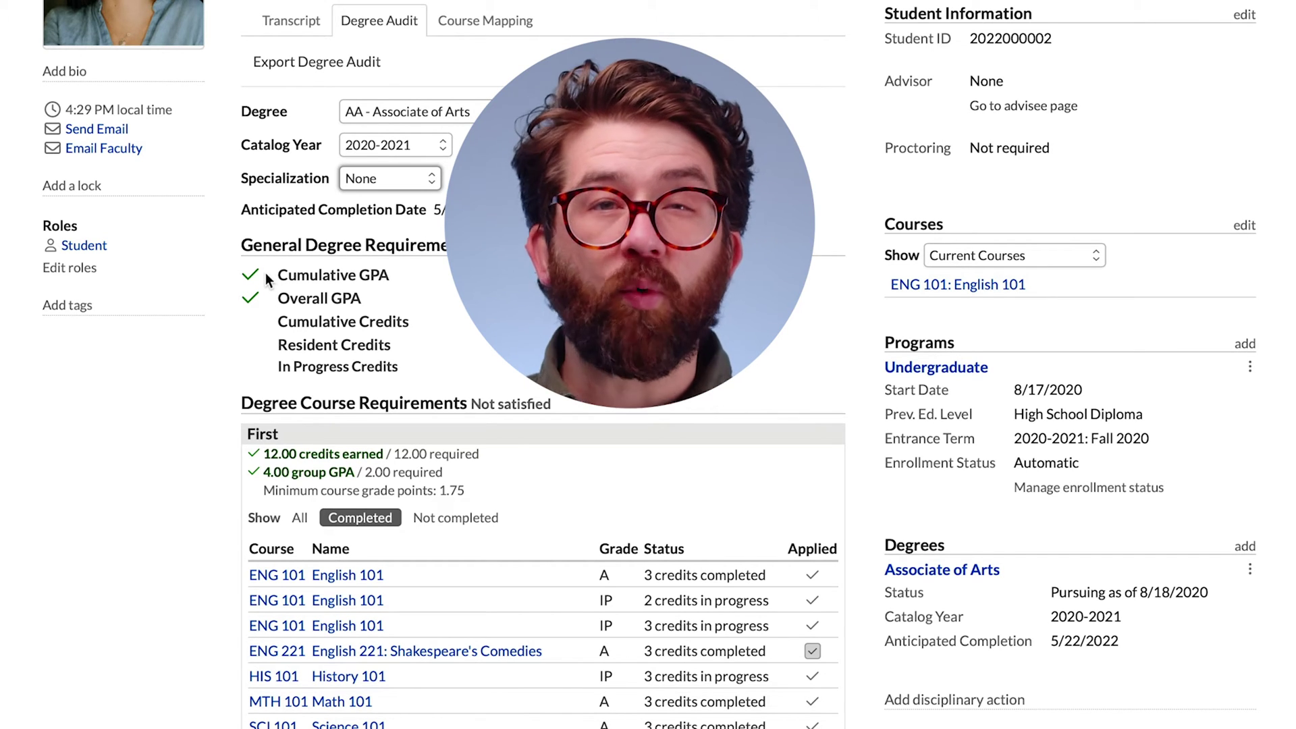
Preview the audit against AS - Associate of Smarts to check its general degree requirements, and return to AA - Associate of Arts
{"action": "scroll", "coordinate": [330, 341], "scroll_direction": "up", "scroll_amount": 1}
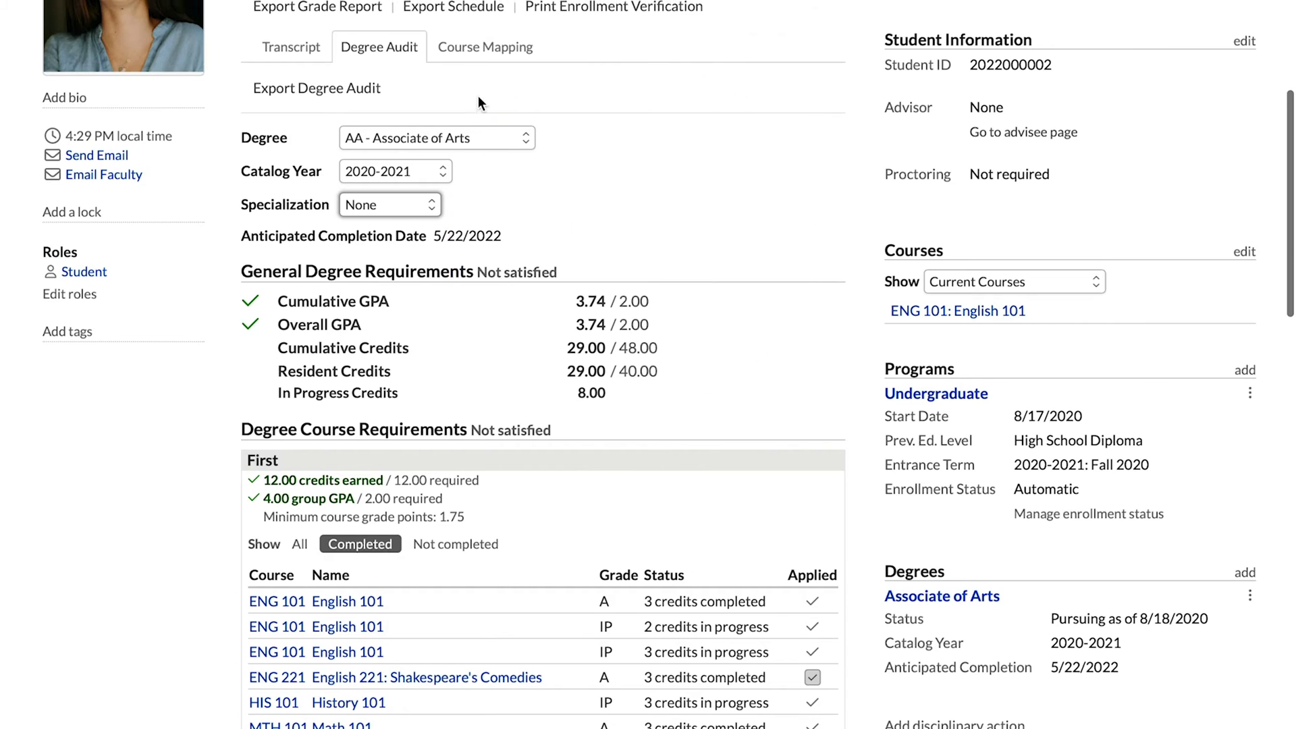
{"action": "left_click", "coordinate": [477, 137]}
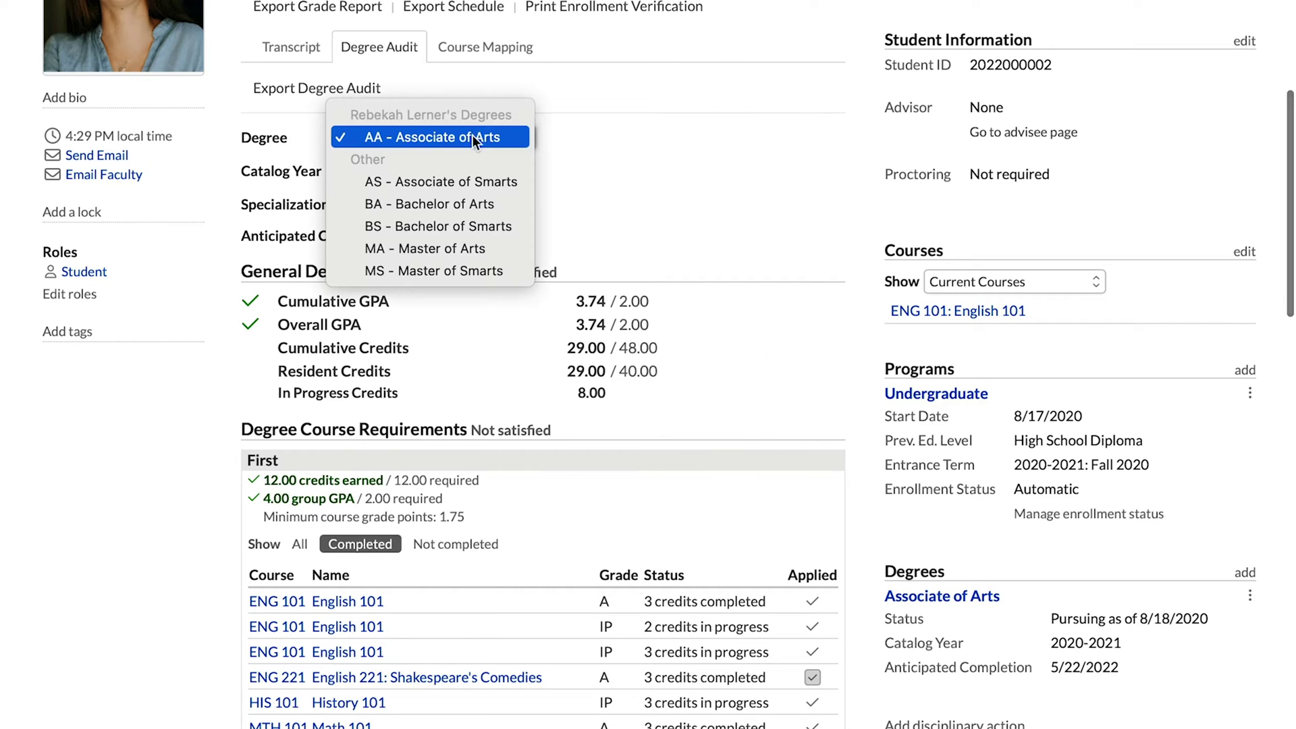
{"action": "left_click", "coordinate": [473, 181]}
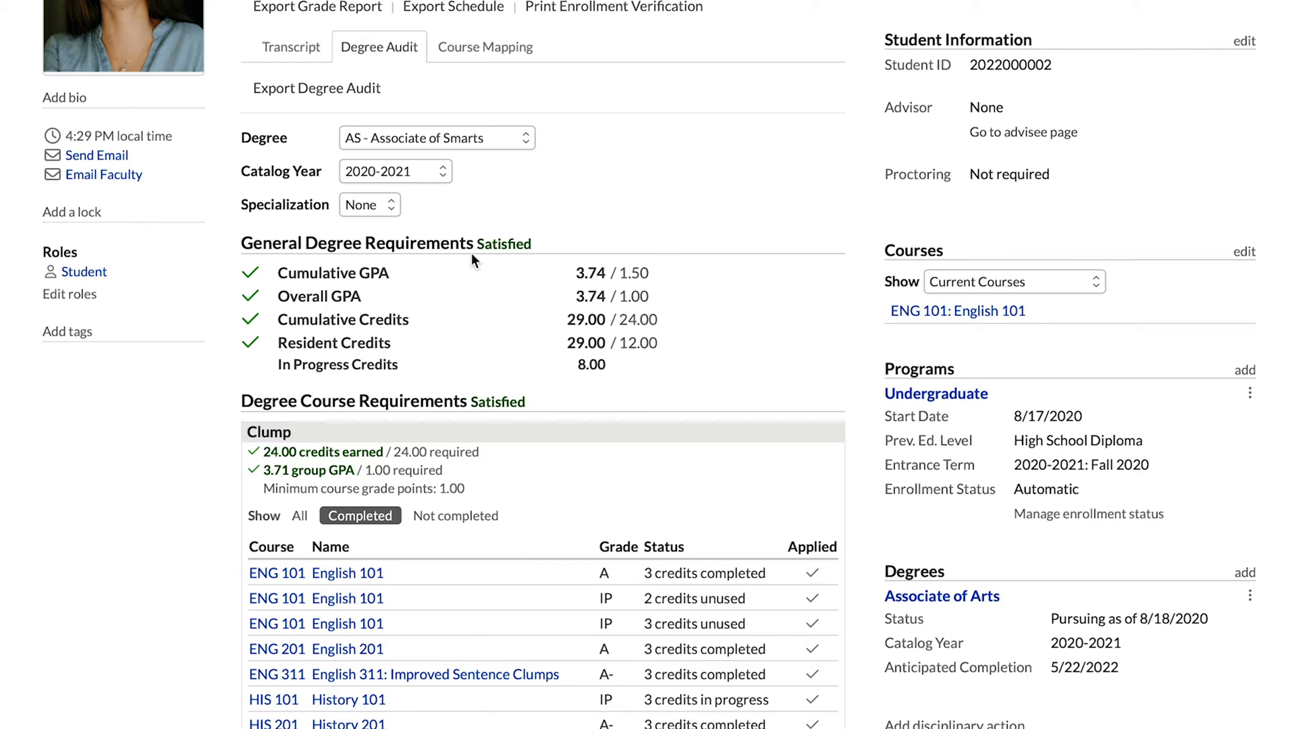
{"action": "left_click_drag", "start_coordinate": [474, 235], "coordinate": [565, 243]}
{"action": "left_click", "coordinate": [569, 236]}
{"action": "left_click", "coordinate": [455, 137]}
{"action": "left_click", "coordinate": [467, 95]}
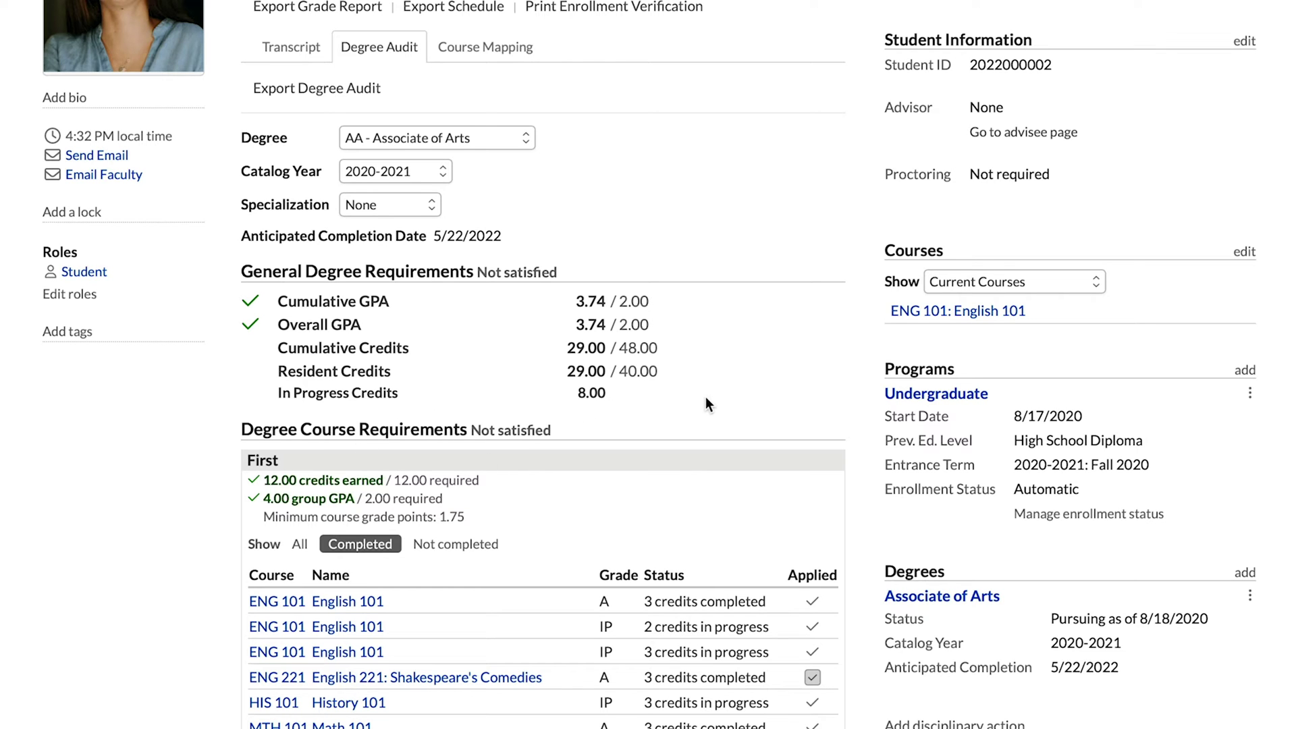
Review the Associate of Arts course requirement groups and the overall status of the degree course requirements
{"action": "scroll", "coordinate": [706, 400], "scroll_direction": "down", "scroll_amount": 5}
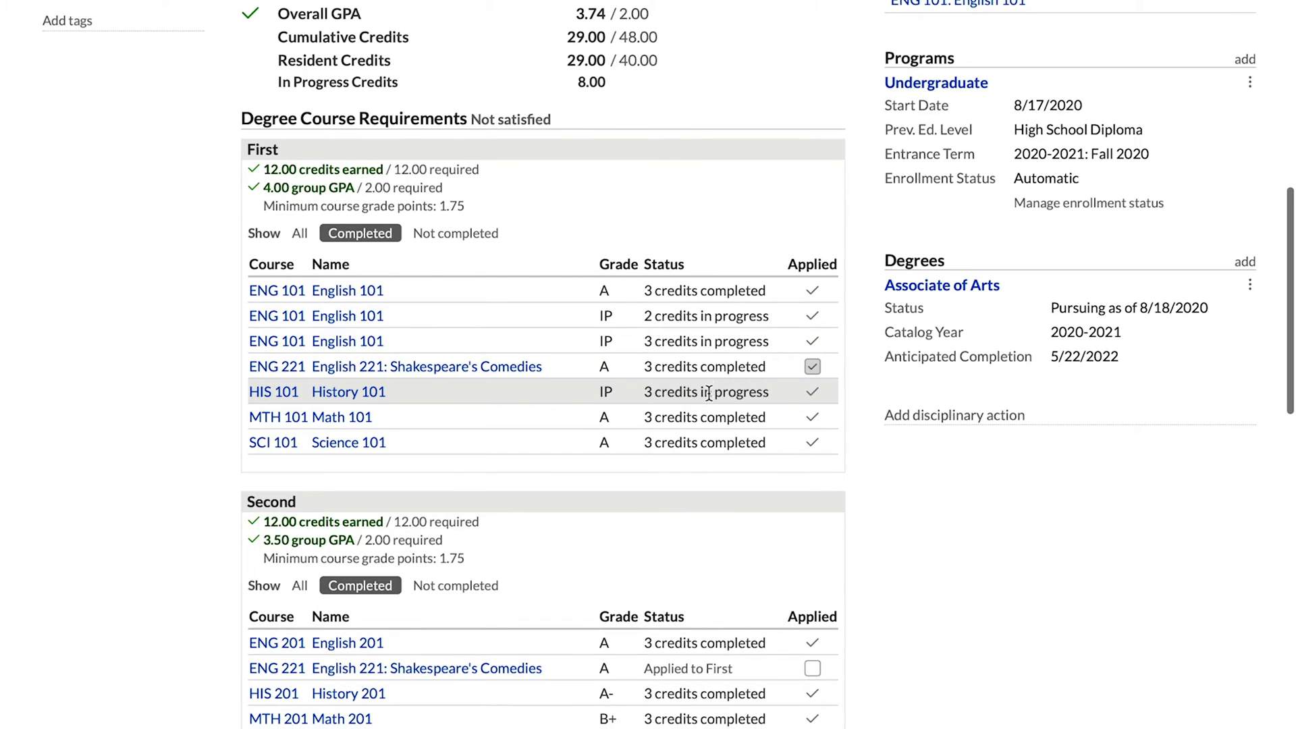
{"action": "scroll", "coordinate": [708, 393], "scroll_direction": "down", "scroll_amount": 1}
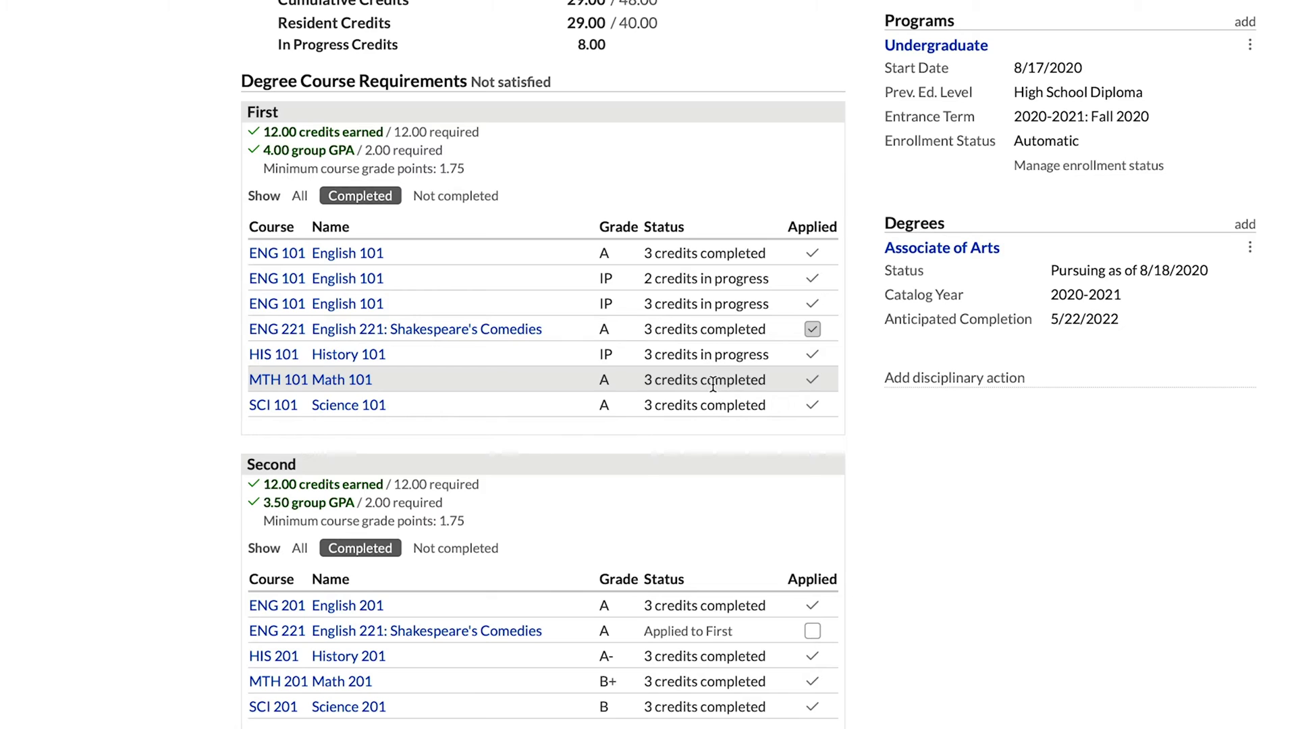
{"action": "scroll", "coordinate": [608, 473], "scroll_direction": "down", "scroll_amount": 7}
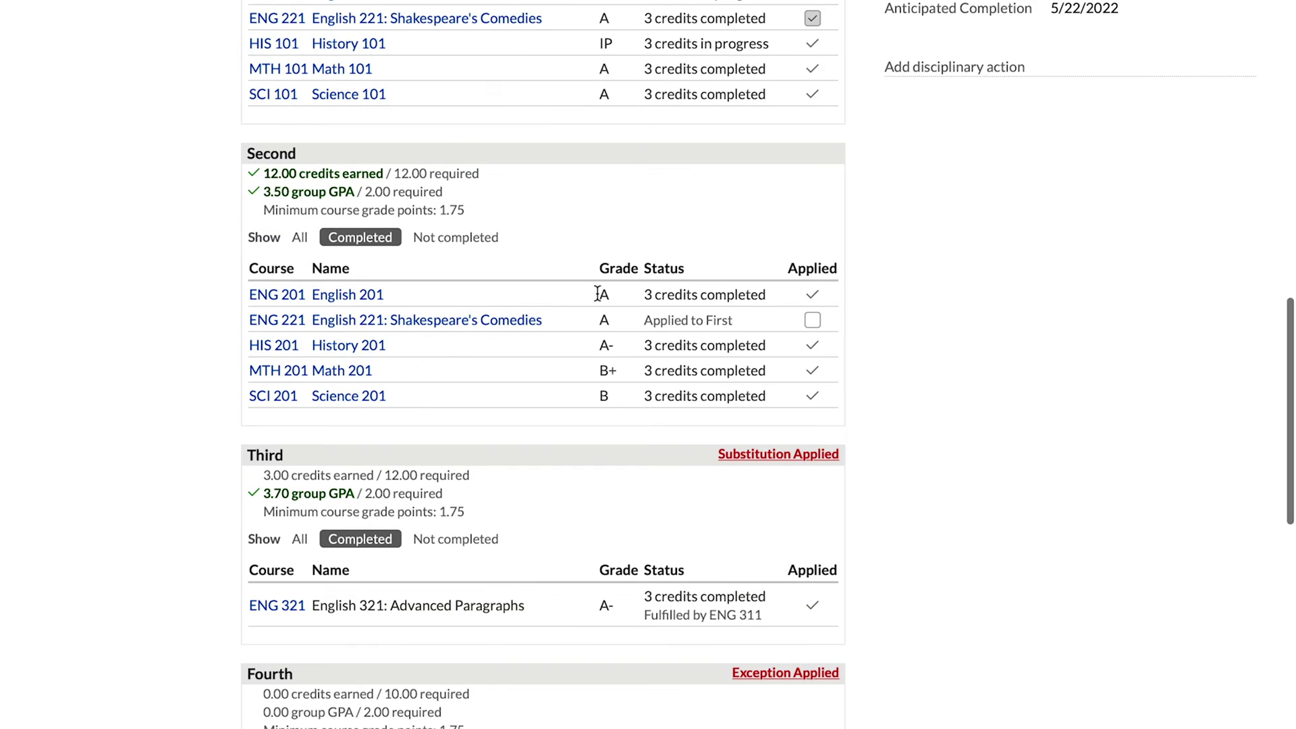
{"action": "scroll", "coordinate": [688, 517], "scroll_direction": "up", "scroll_amount": 10}
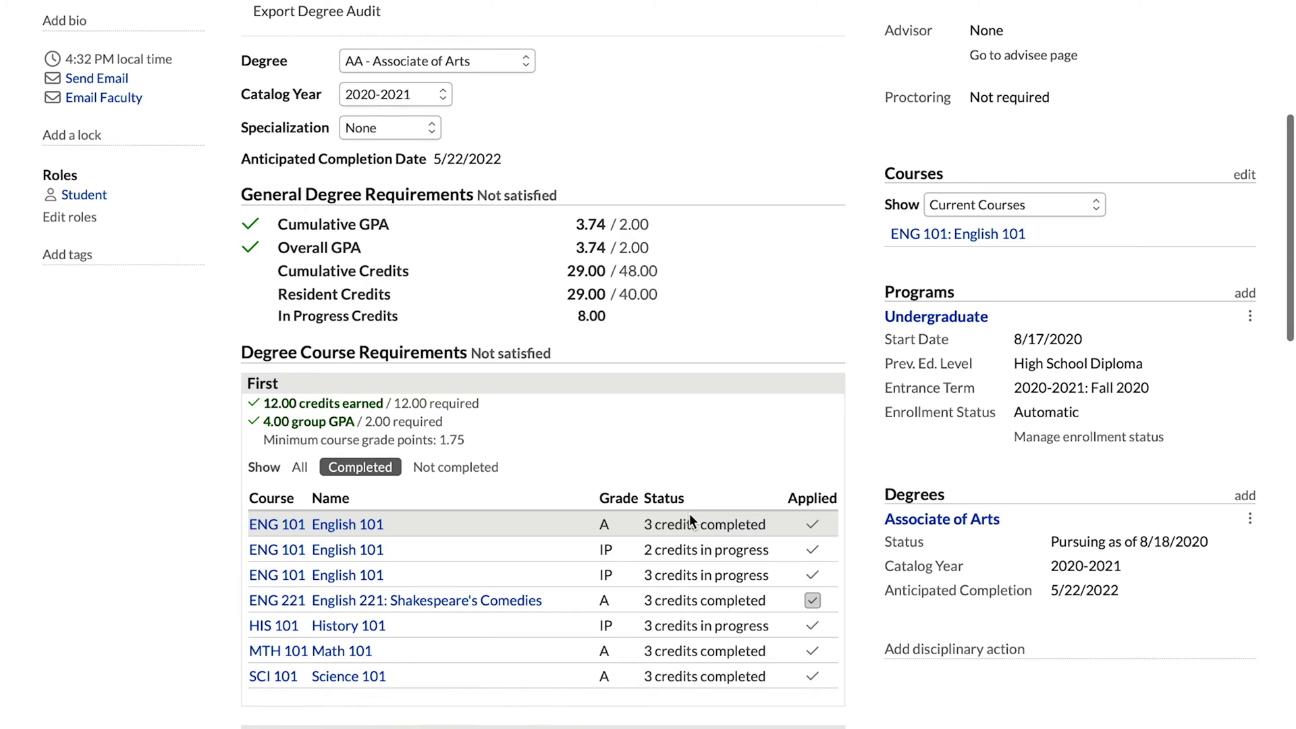
{"action": "scroll", "coordinate": [690, 516], "scroll_direction": "down", "scroll_amount": 1}
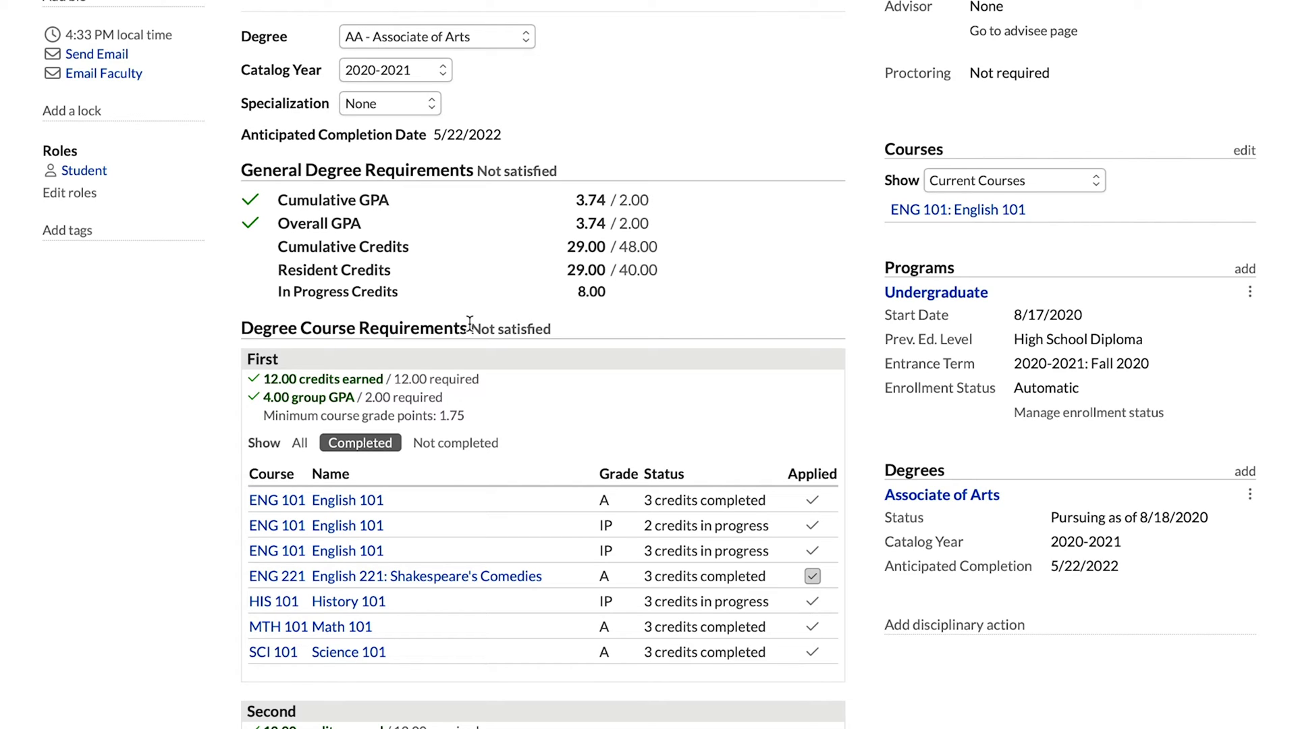
{"action": "scroll", "coordinate": [478, 347], "scroll_direction": "up", "scroll_amount": 1}
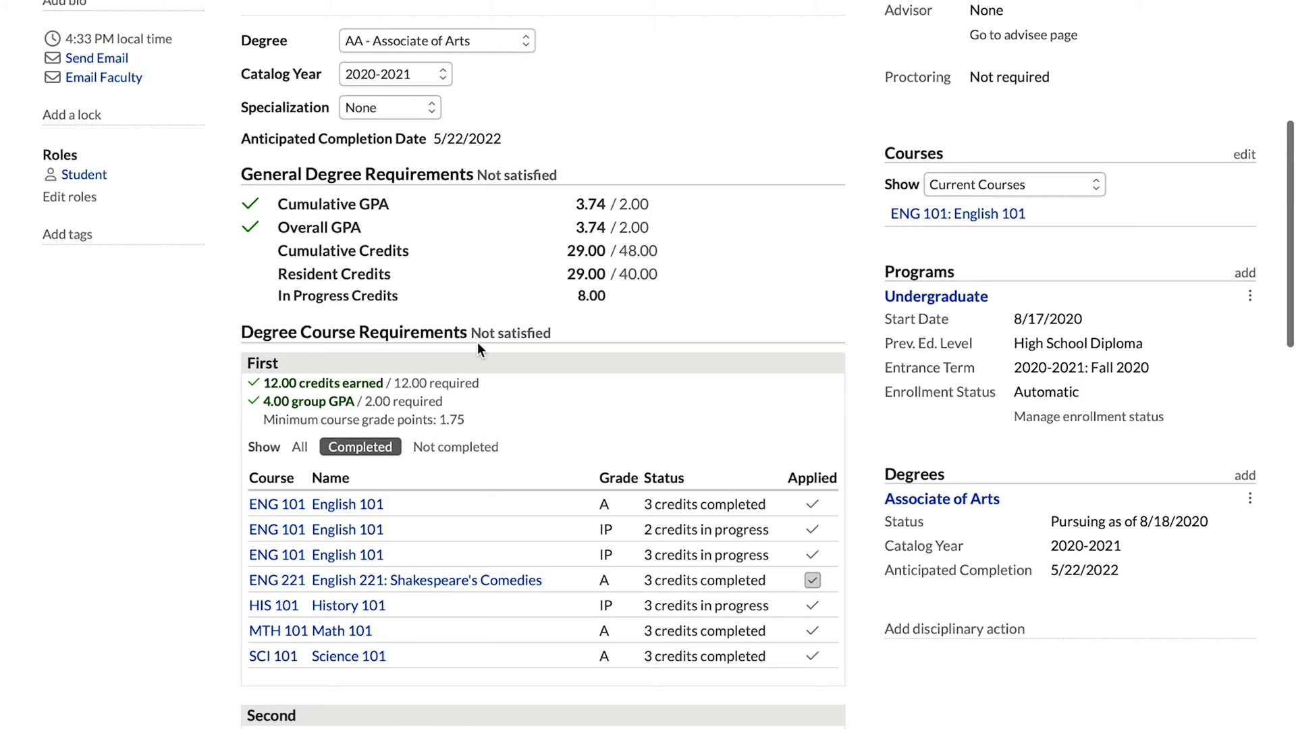
{"action": "scroll", "coordinate": [476, 342], "scroll_direction": "up", "scroll_amount": 1}
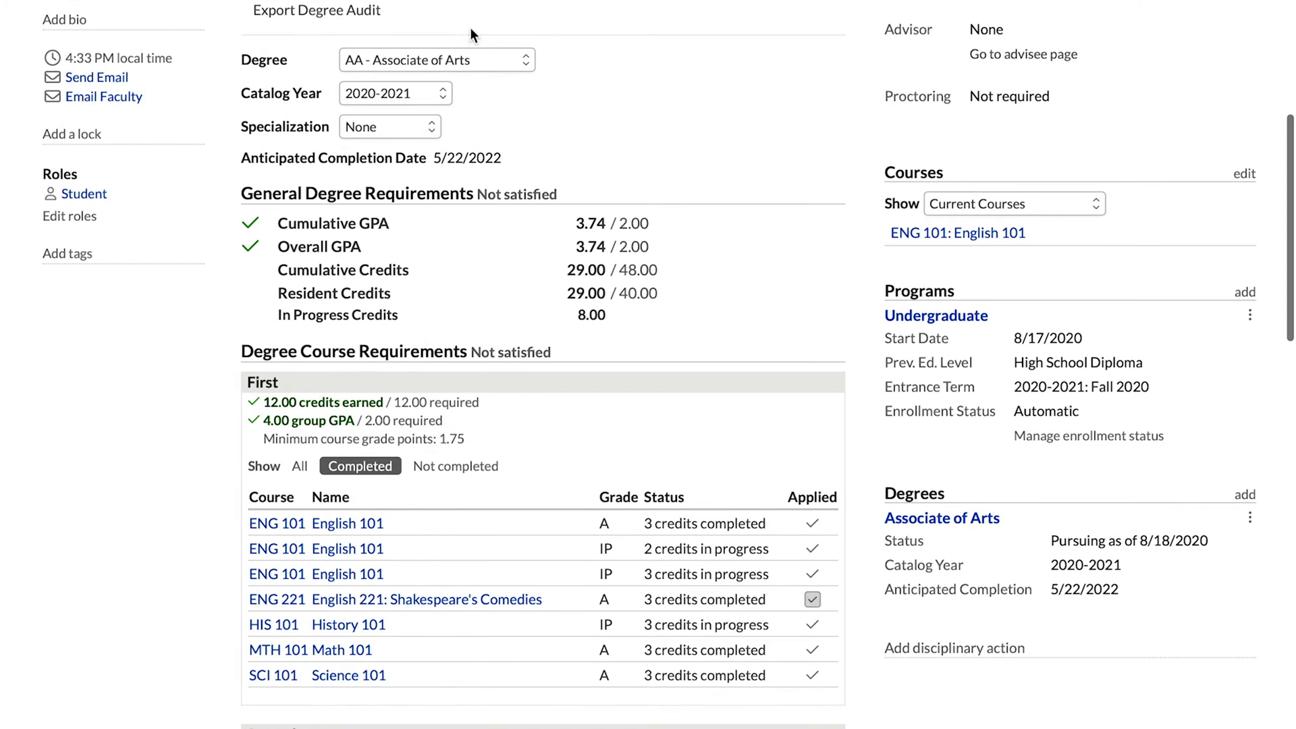
Audit the student against AS - Associate of Smarts, review its Clump group and unused courses, and switch back to AA - Associate of Arts
{"action": "left_click", "coordinate": [463, 65]}
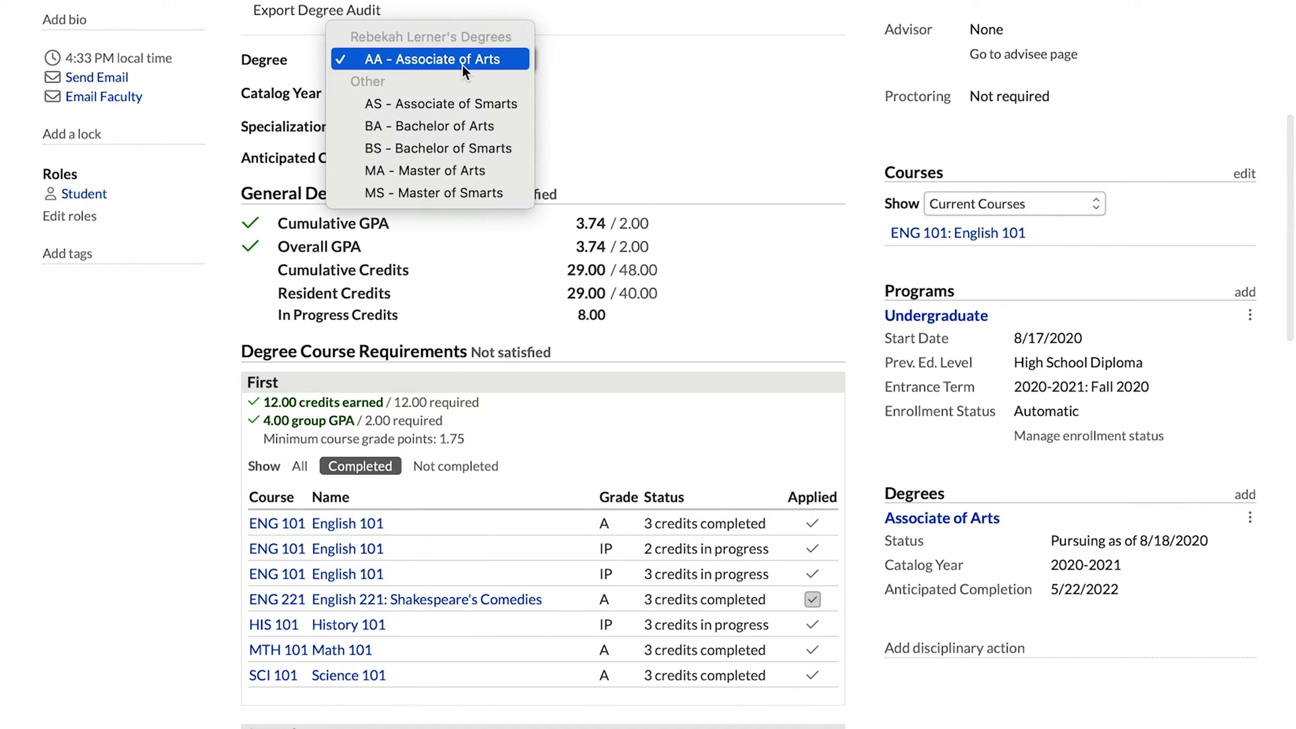
{"action": "left_click", "coordinate": [496, 108]}
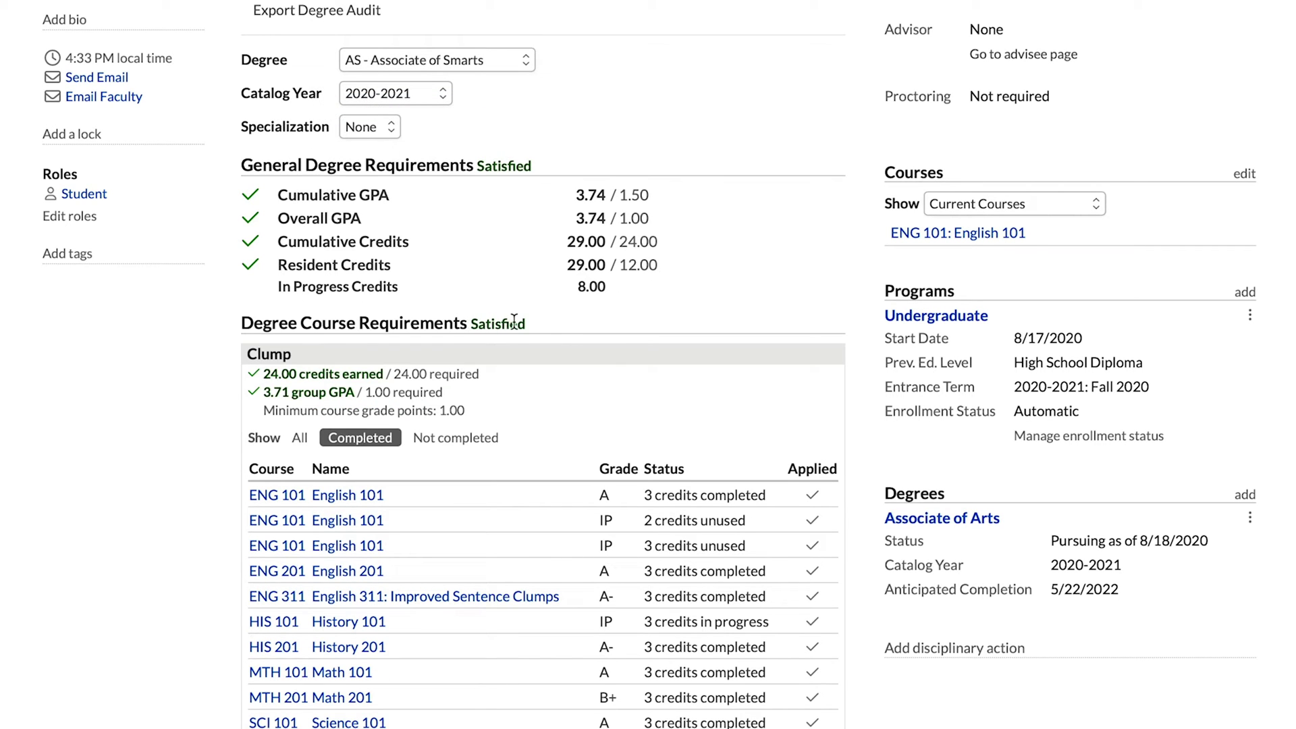
{"action": "scroll", "coordinate": [469, 368], "scroll_direction": "down", "scroll_amount": 1}
{"action": "scroll", "coordinate": [470, 368], "scroll_direction": "down", "scroll_amount": 5}
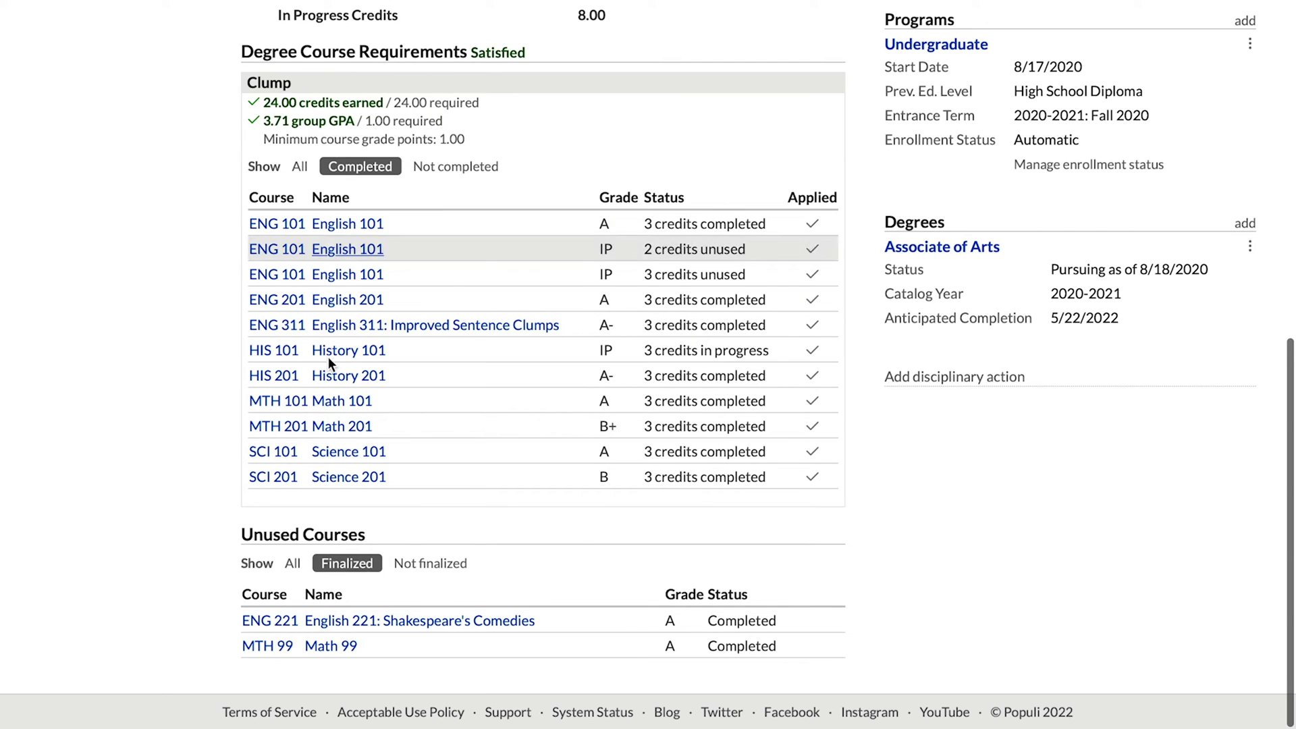
{"action": "scroll", "coordinate": [430, 289], "scroll_direction": "up", "scroll_amount": 4}
{"action": "scroll", "coordinate": [533, 519], "scroll_direction": "up", "scroll_amount": 3}
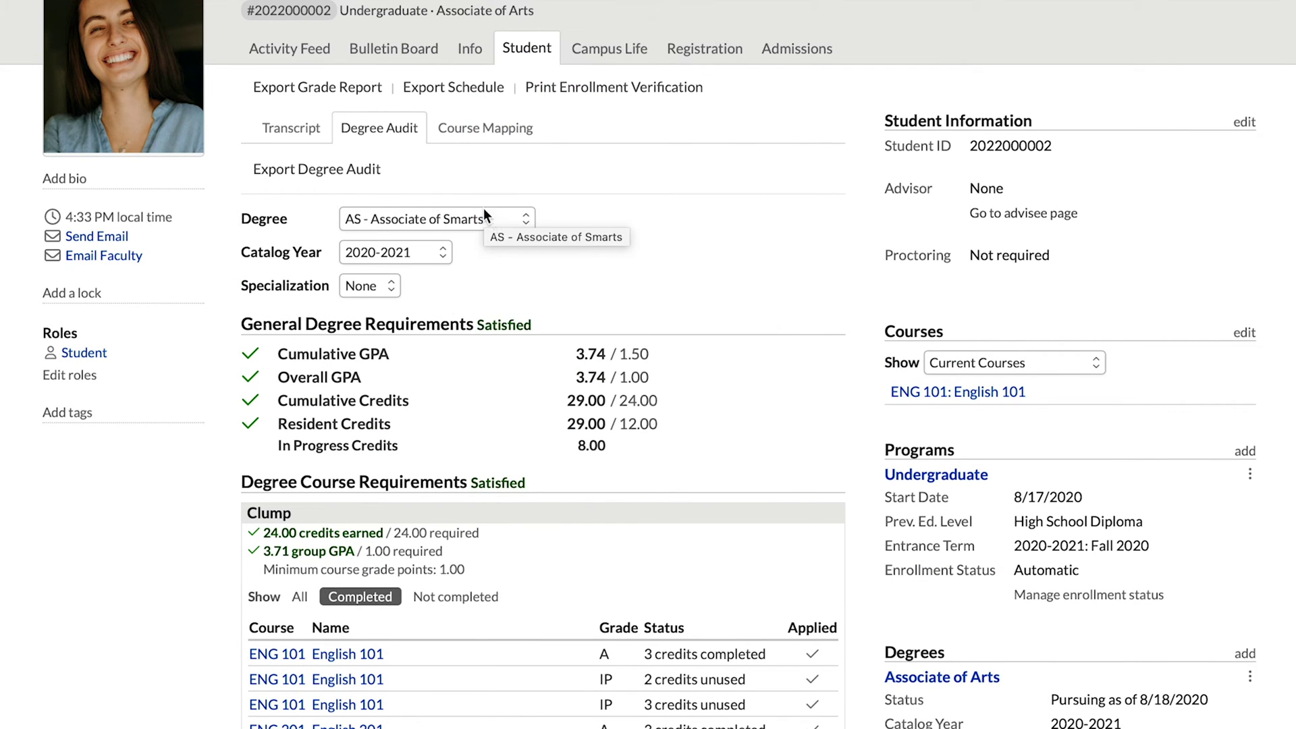
{"action": "left_click", "coordinate": [497, 216]}
{"action": "left_click", "coordinate": [499, 173]}
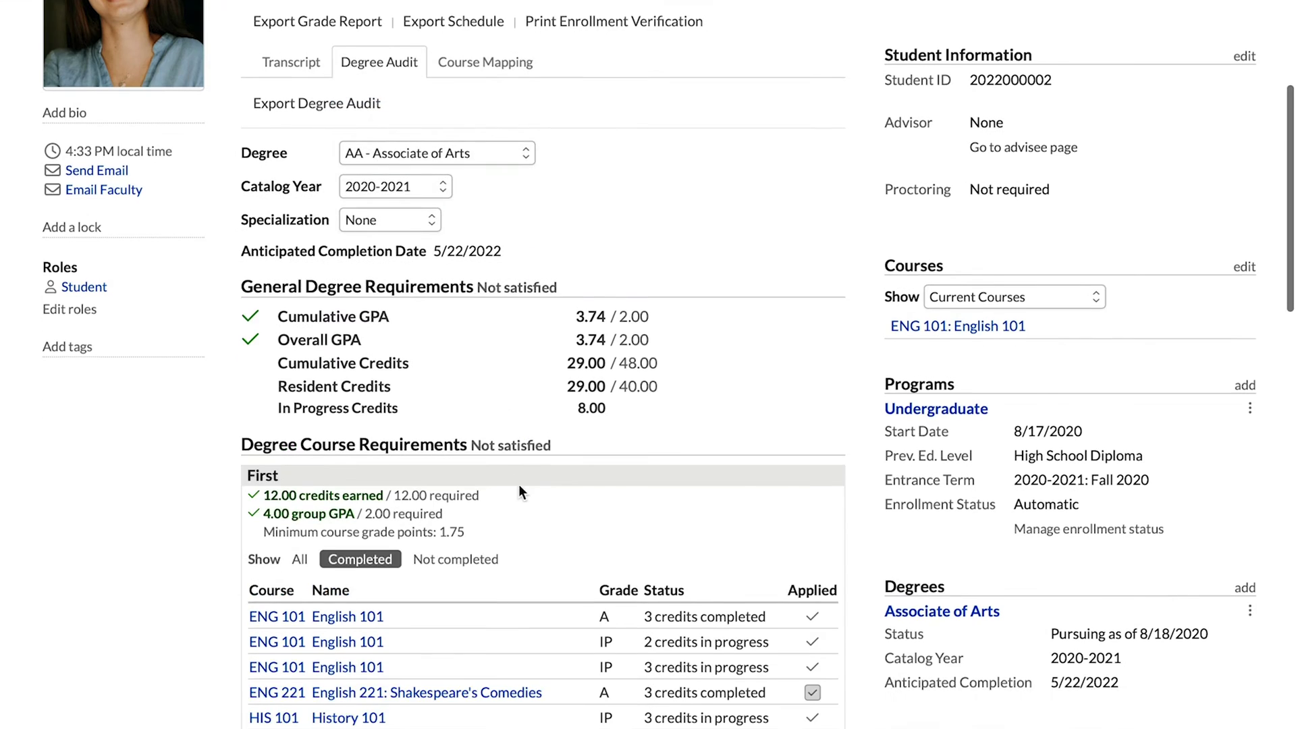
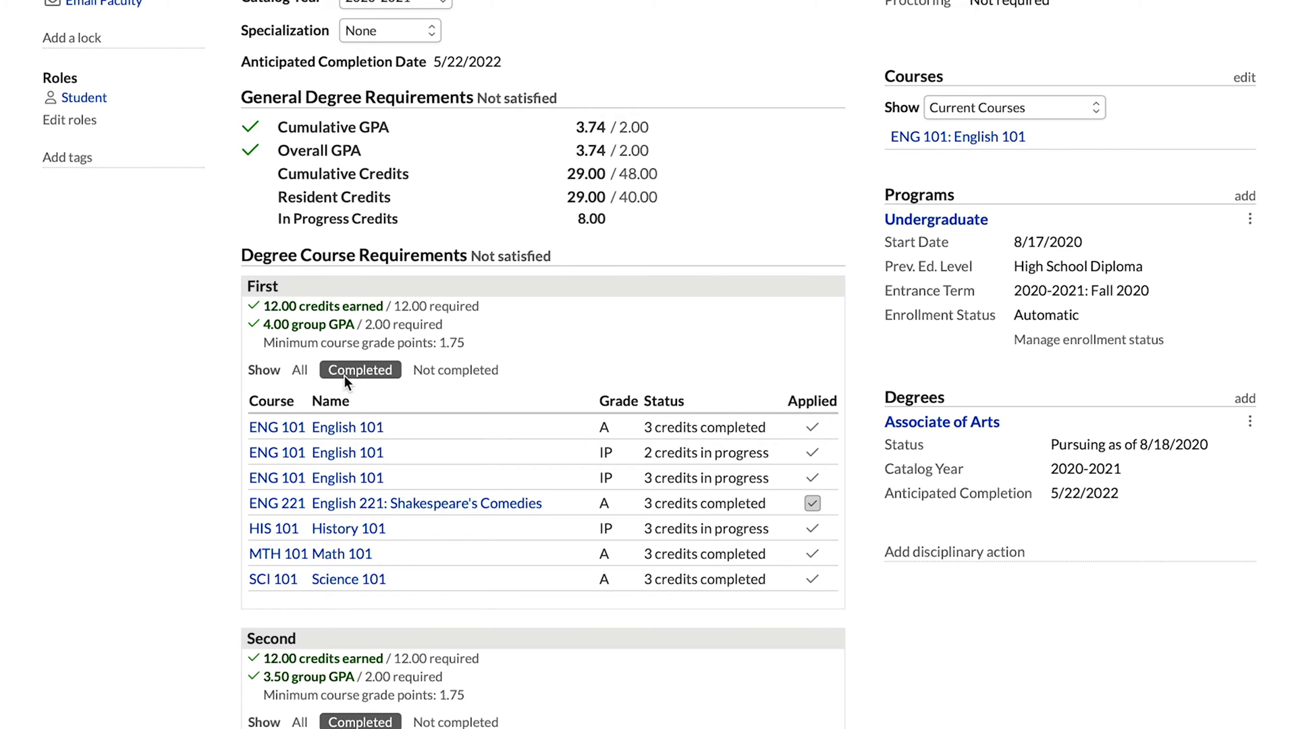
Filter the First group to courses not completed, then view all and not-completed courses in the Third group
{"action": "left_click", "coordinate": [435, 370]}
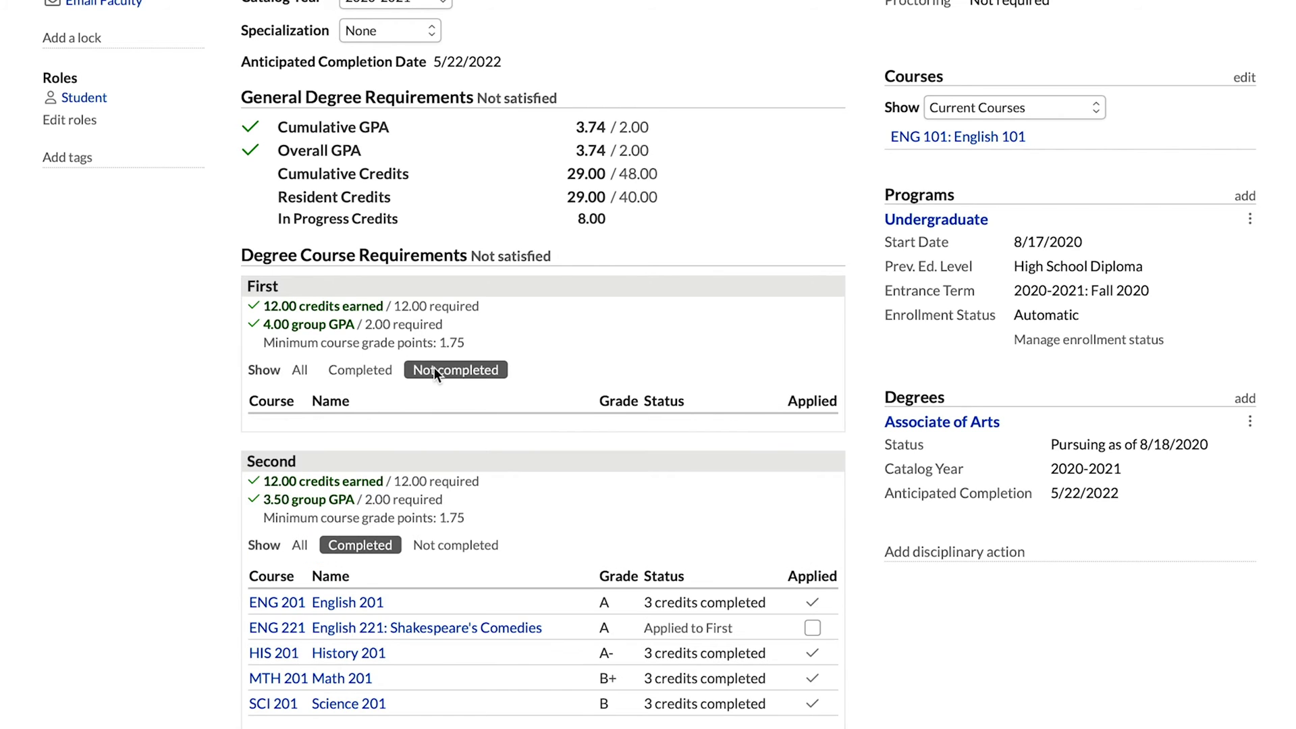
{"action": "scroll", "coordinate": [435, 370], "scroll_direction": "down", "scroll_amount": 5}
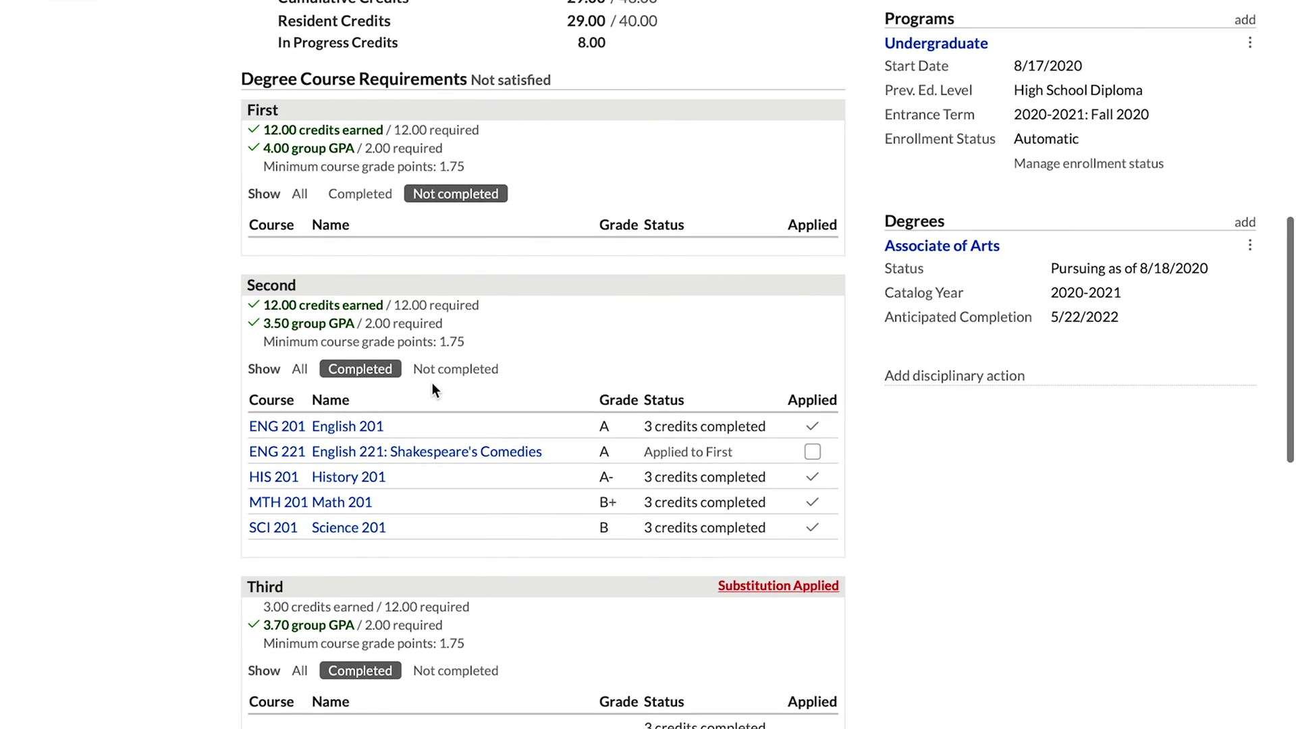
{"action": "scroll", "coordinate": [432, 384], "scroll_direction": "down", "scroll_amount": 1}
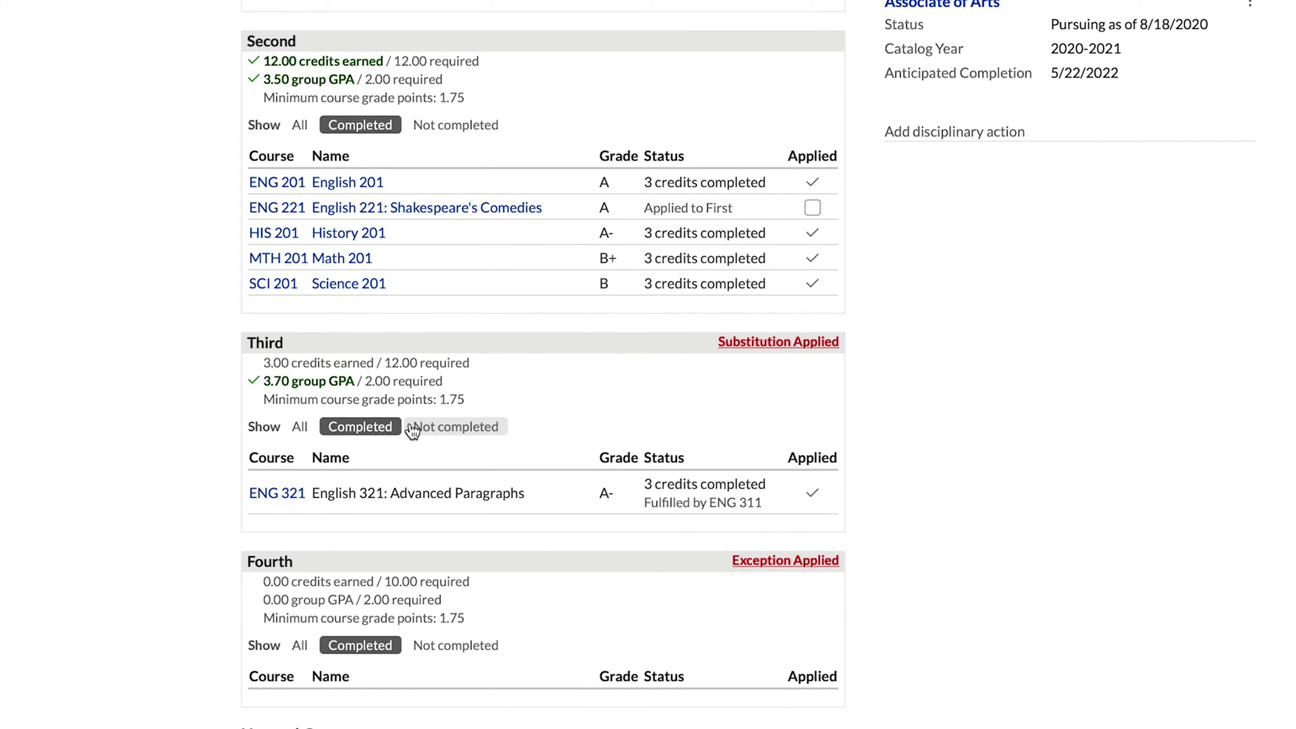
{"action": "left_click", "coordinate": [302, 428]}
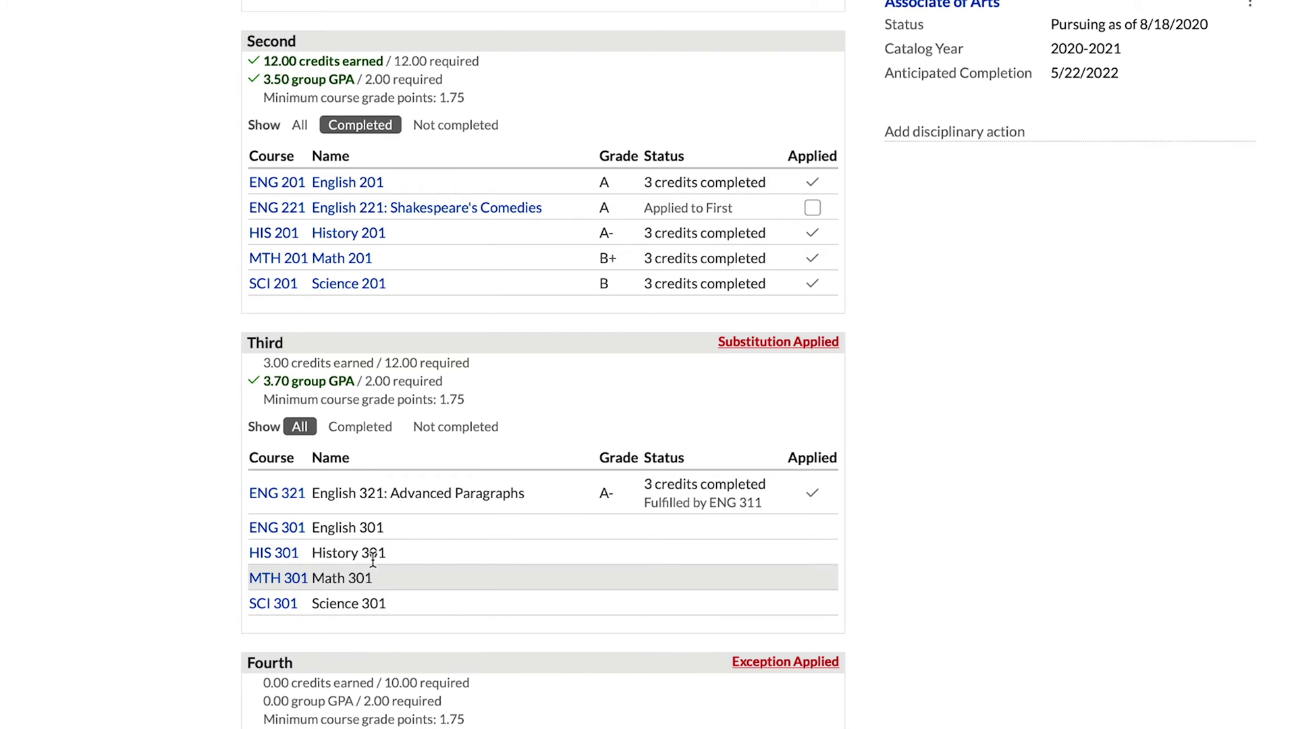
{"action": "left_click", "coordinate": [478, 424]}
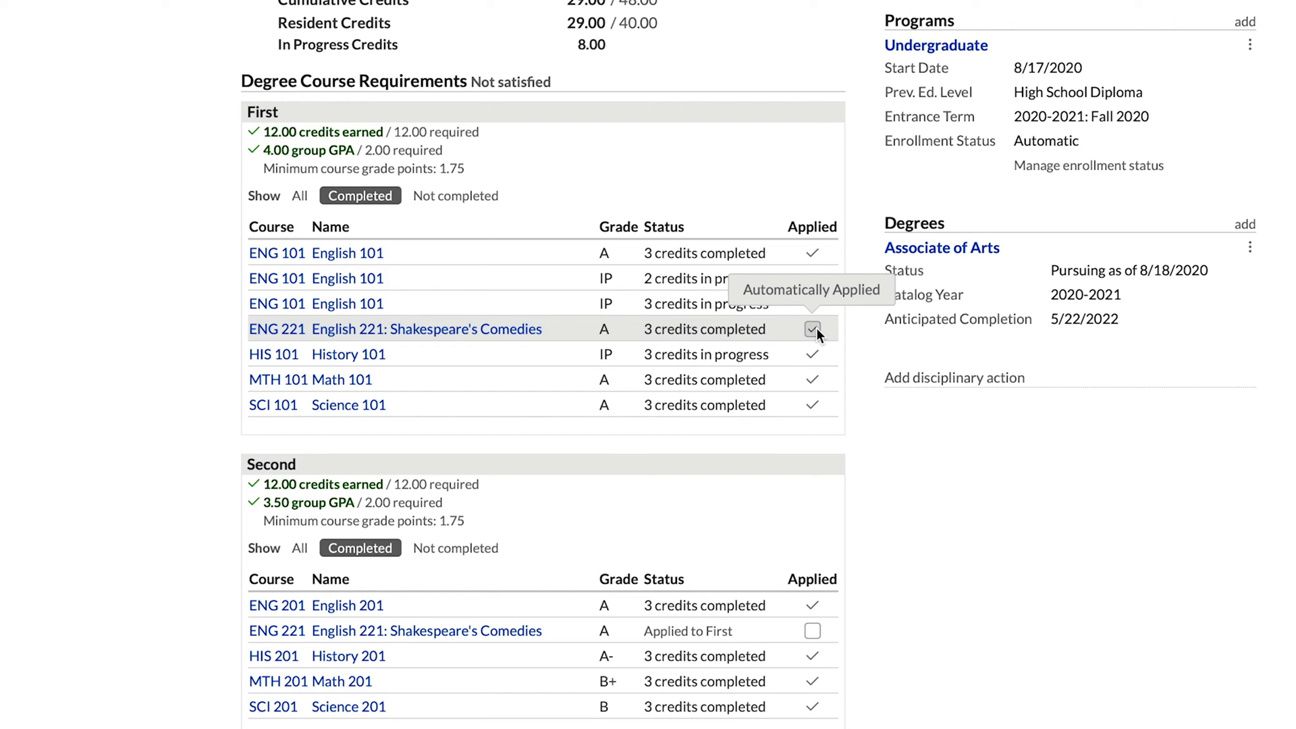
Apply ENG 221: Shakespeare's Comedies to the Second course group instead of the First
{"action": "scroll", "coordinate": [752, 457], "scroll_direction": "down", "scroll_amount": 1}
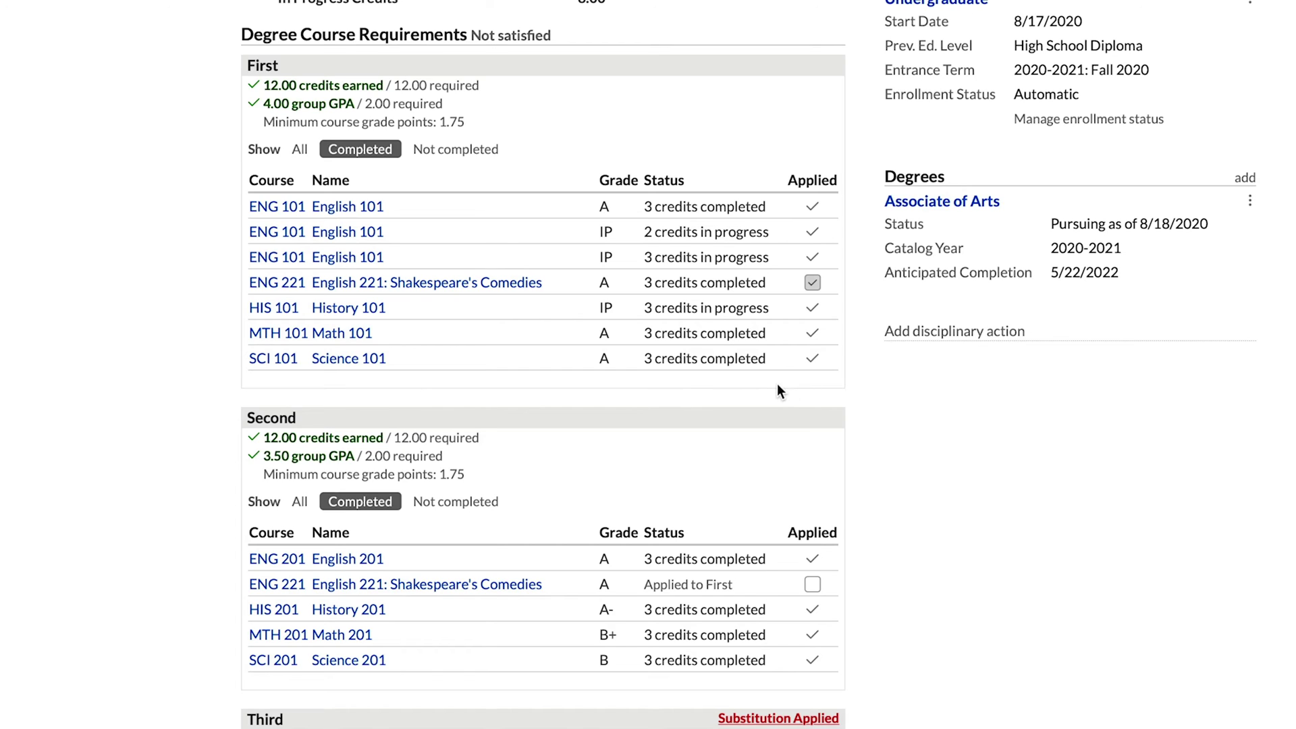
{"action": "left_click", "coordinate": [811, 586]}
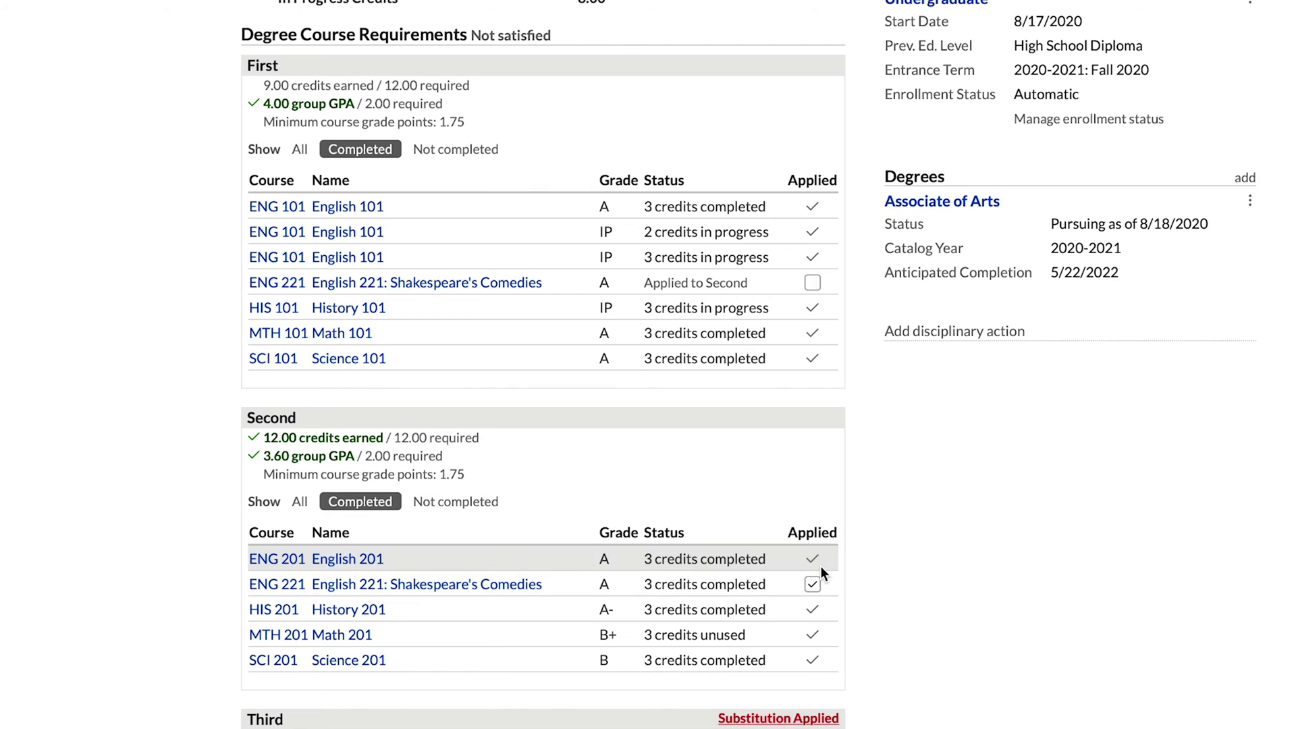
Review the Third and Fourth course groups, the unused courses, the course substitutions and the exceptions of the audit
{"action": "scroll", "coordinate": [821, 569], "scroll_direction": "down", "scroll_amount": 1}
{"action": "scroll", "coordinate": [821, 569], "scroll_direction": "down", "scroll_amount": 5}
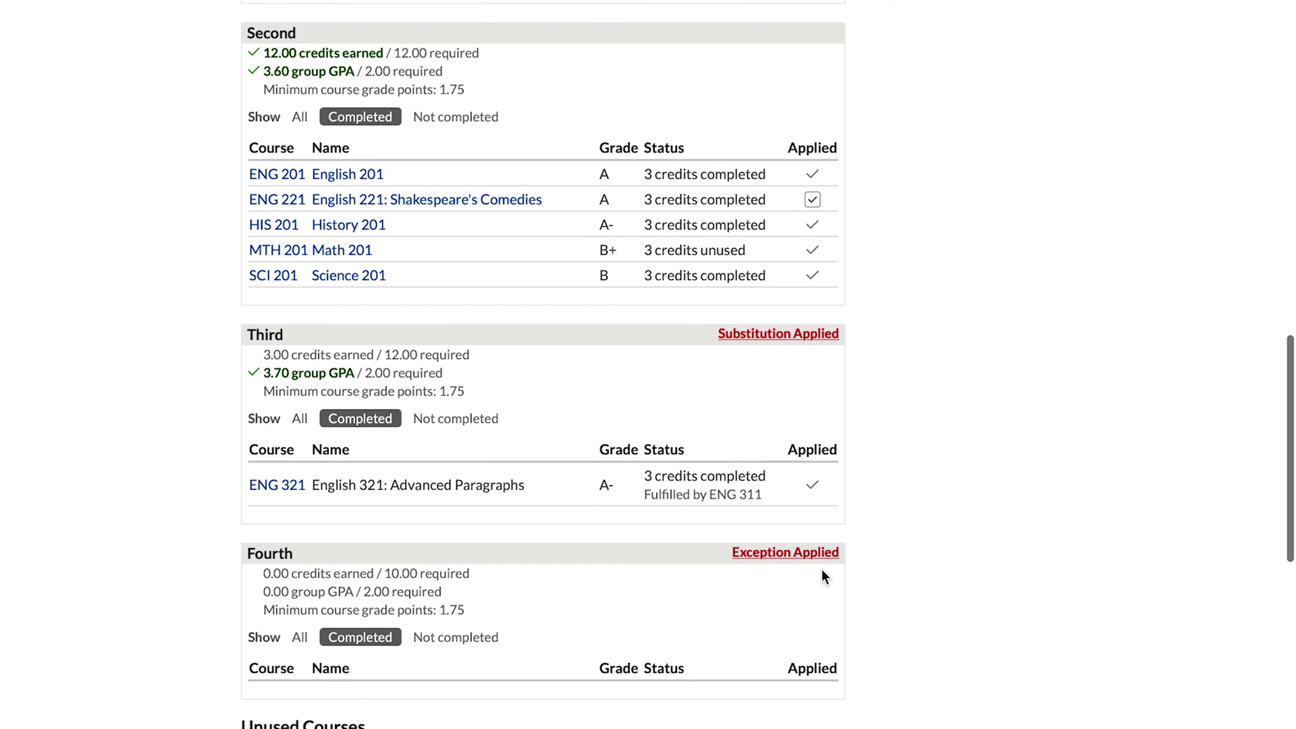
{"action": "scroll", "coordinate": [821, 434], "scroll_direction": "down", "scroll_amount": 2}
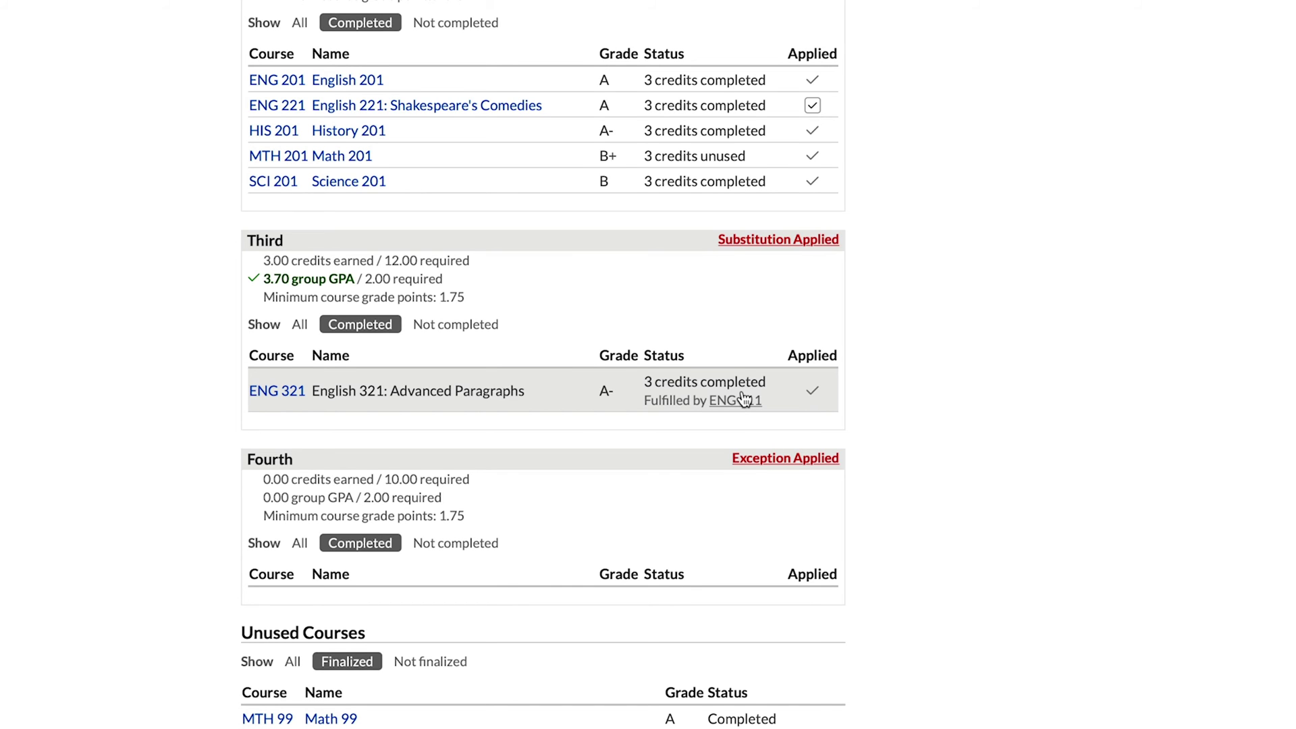
{"action": "scroll", "coordinate": [742, 400], "scroll_direction": "down", "scroll_amount": 6}
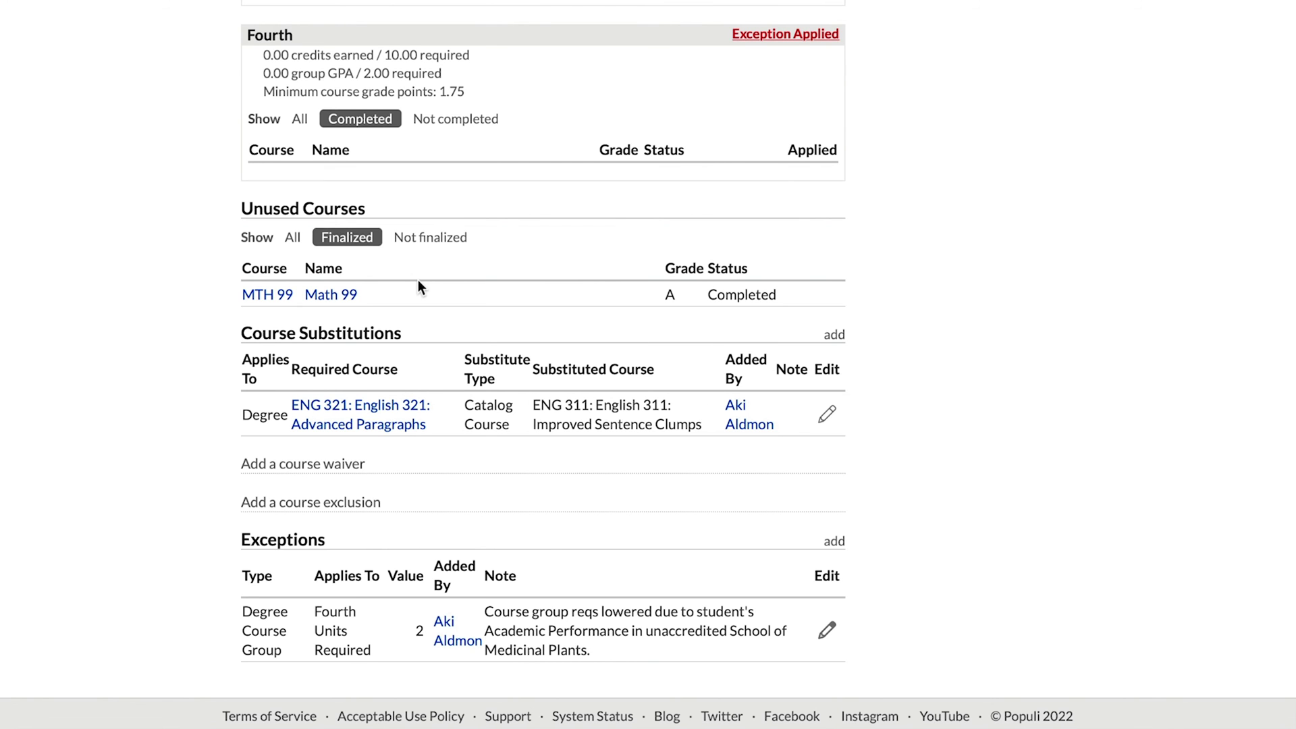
Show the available help and support options from the home dashboard
{"action": "scroll", "coordinate": [405, 284], "scroll_direction": "up", "scroll_amount": 20}
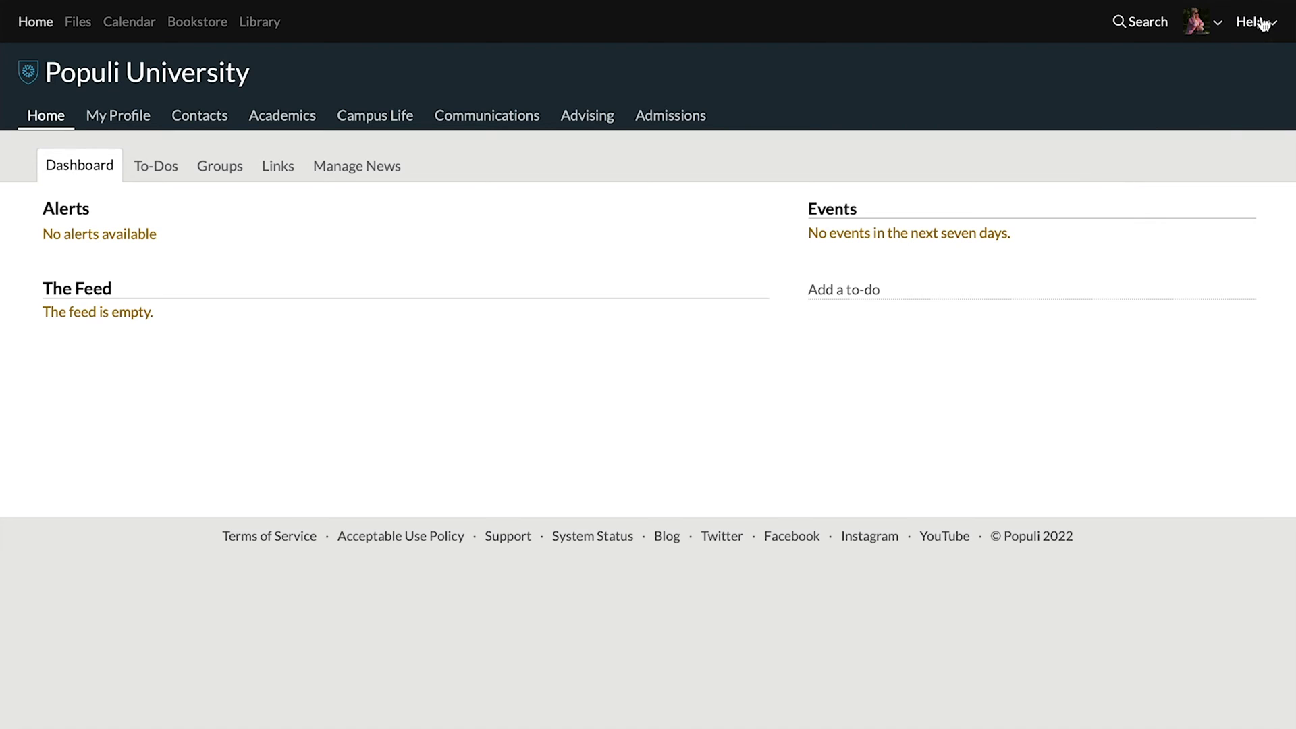
{"action": "left_click", "coordinate": [1260, 27]}
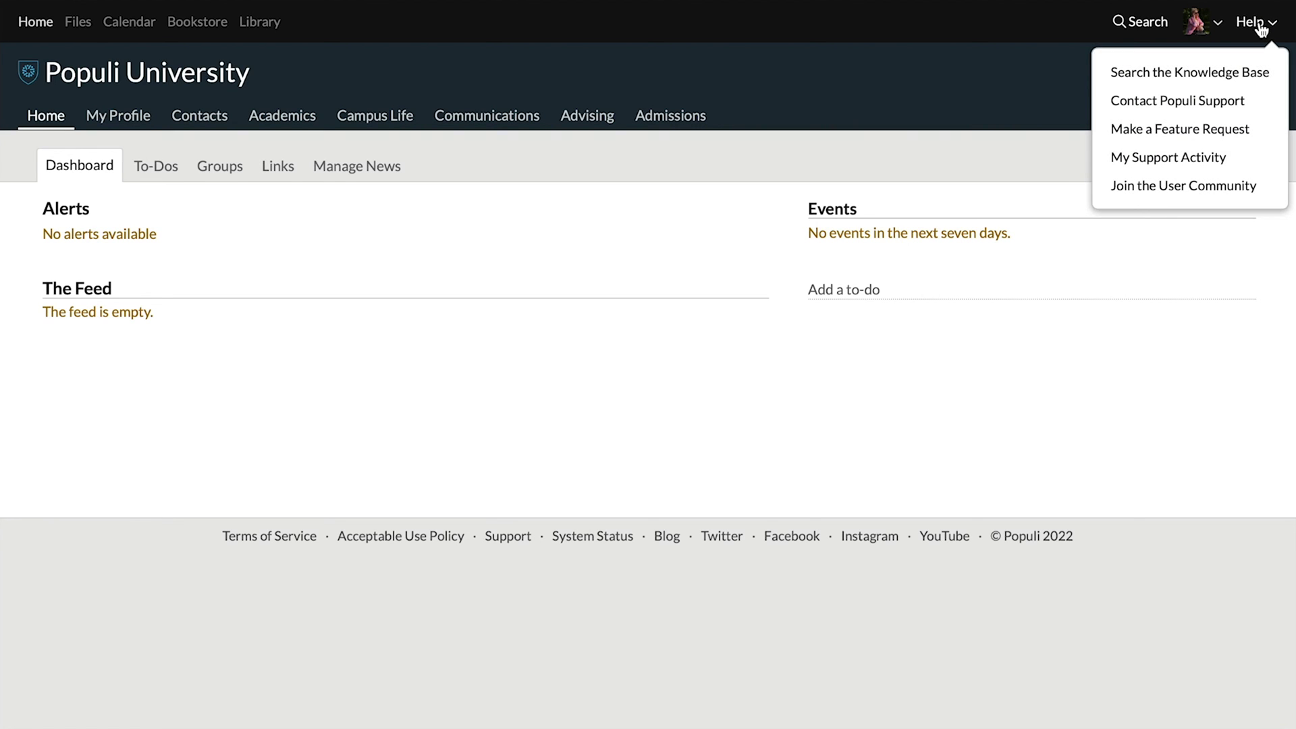